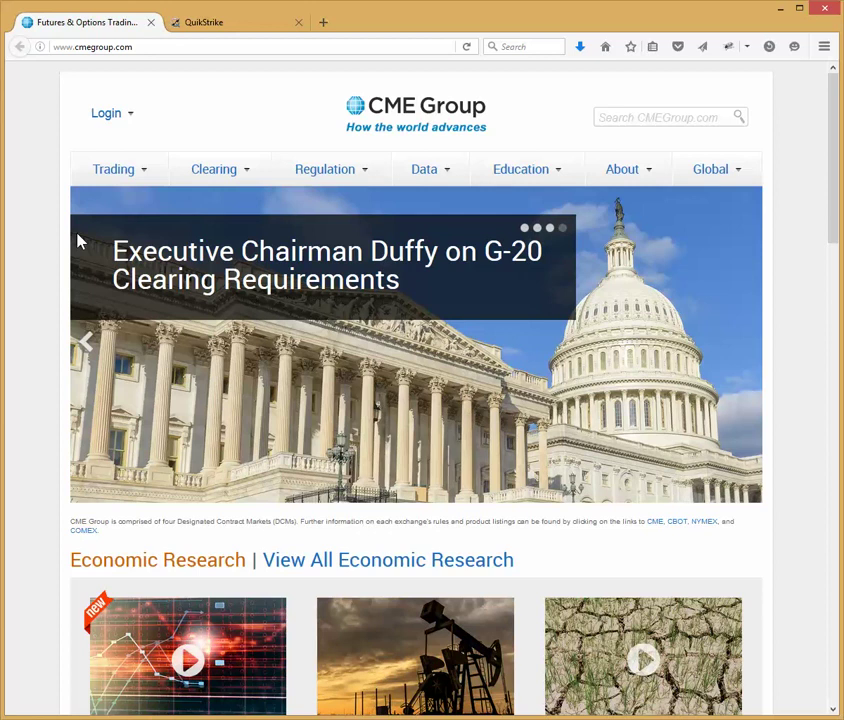
Search the CME Group site for "quik strike" and open the QuikStrike Options Valuation Tool page
left_click(680, 117)
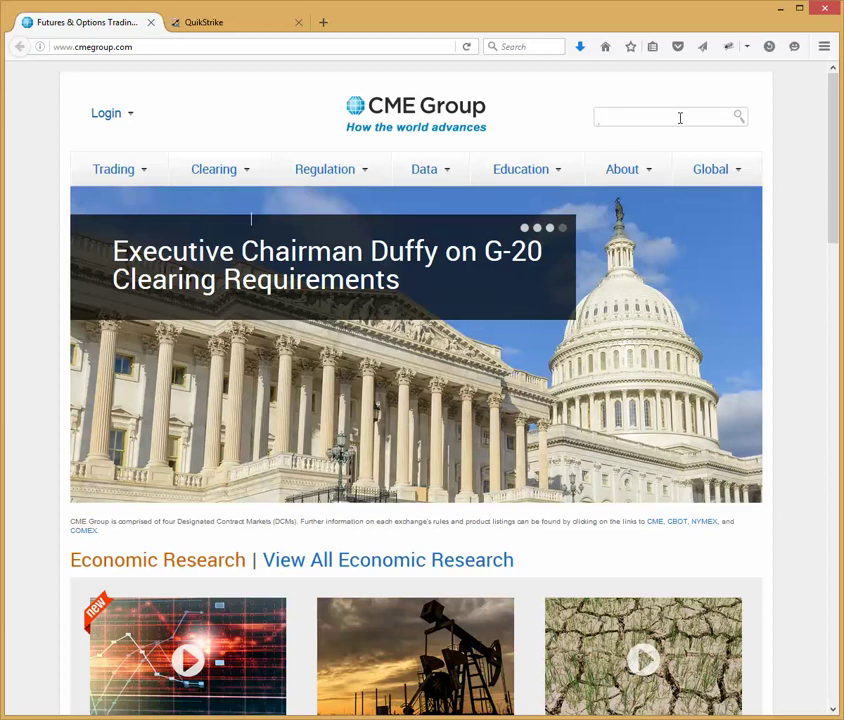
type("quik strike")
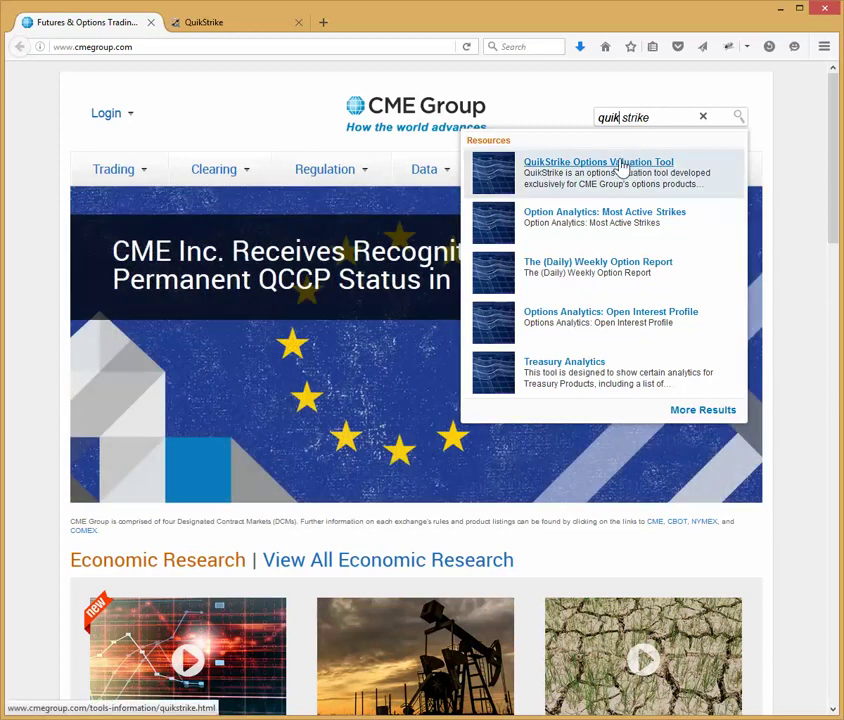
left_click(620, 166)
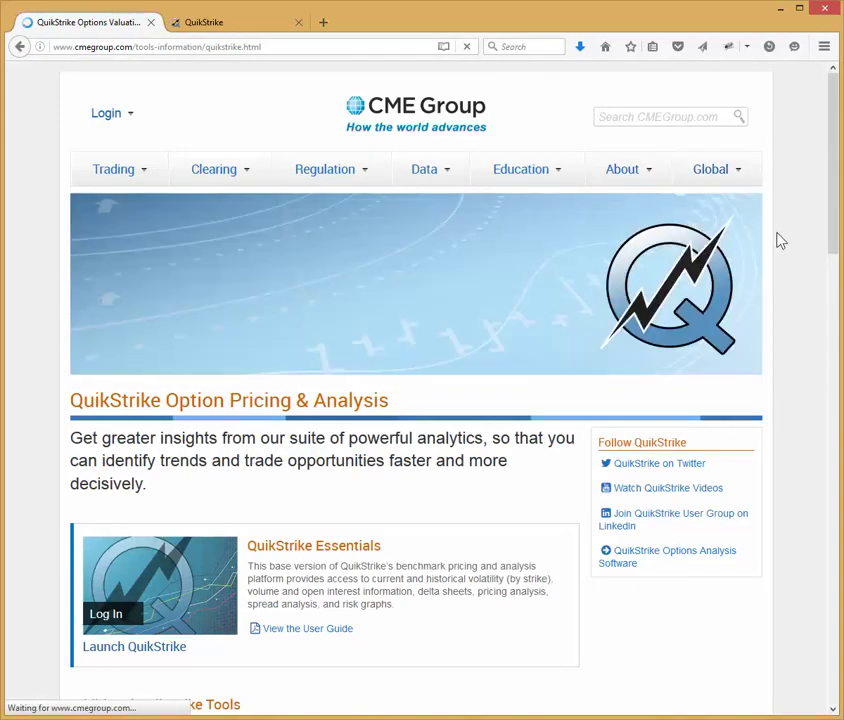
Review the QuikStrike Essentials section and additional tools, and open the new-account registration form from the QuikStrike login page
scroll(828, 230, "down", 3)
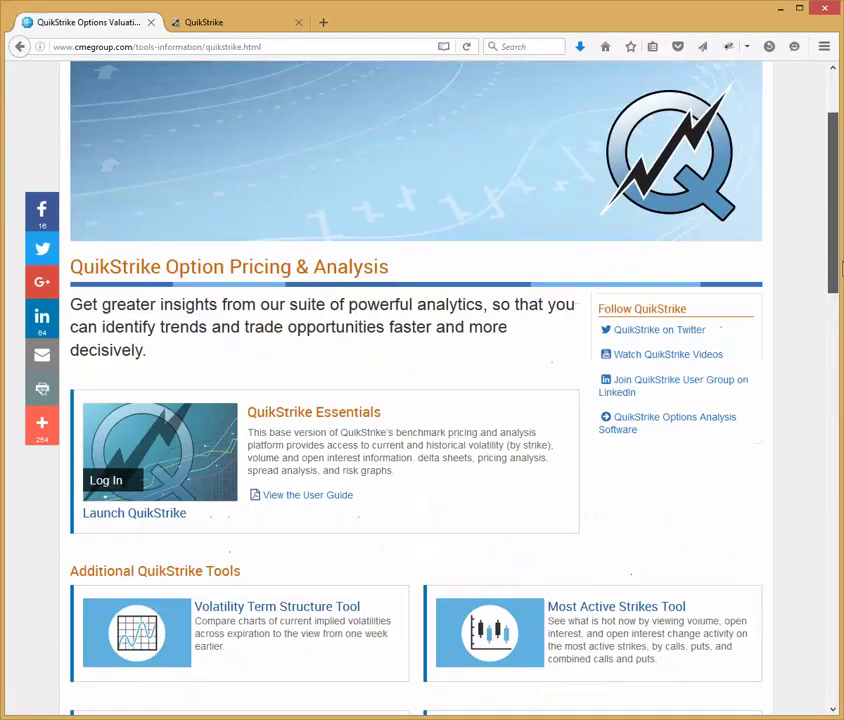
scroll(828, 230, "down", 2)
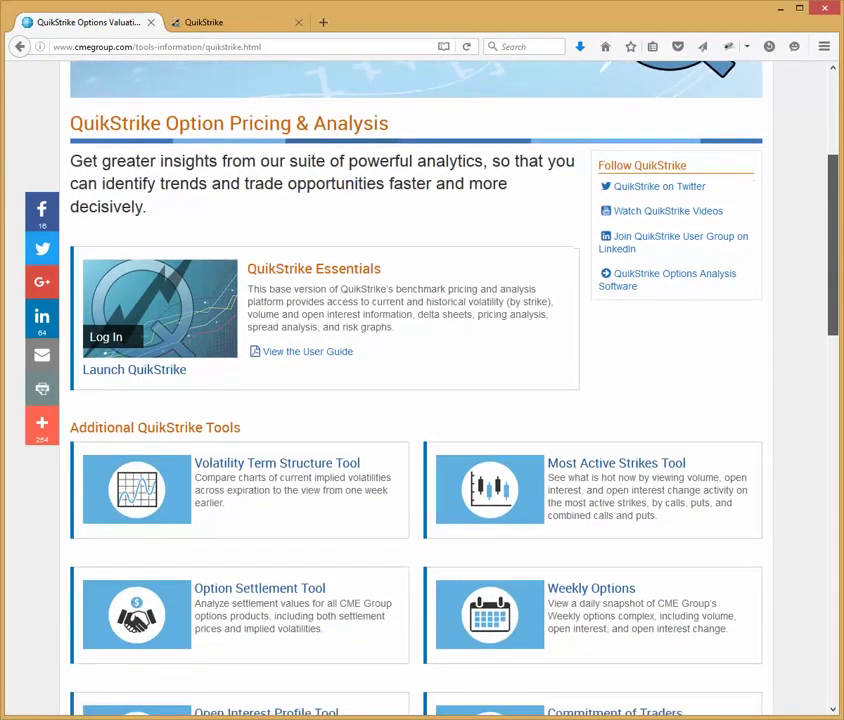
scroll(416, 390, "down", 1)
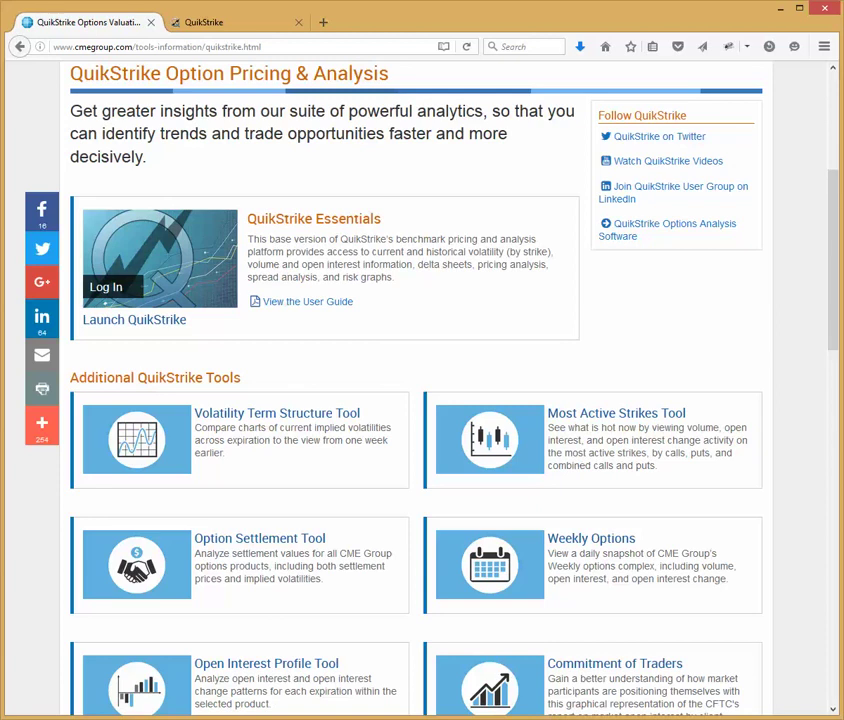
mouse_move(835, 317)
left_mouse_down()
mouse_move(843, 436)
mouse_move(835, 295)
left_mouse_up()
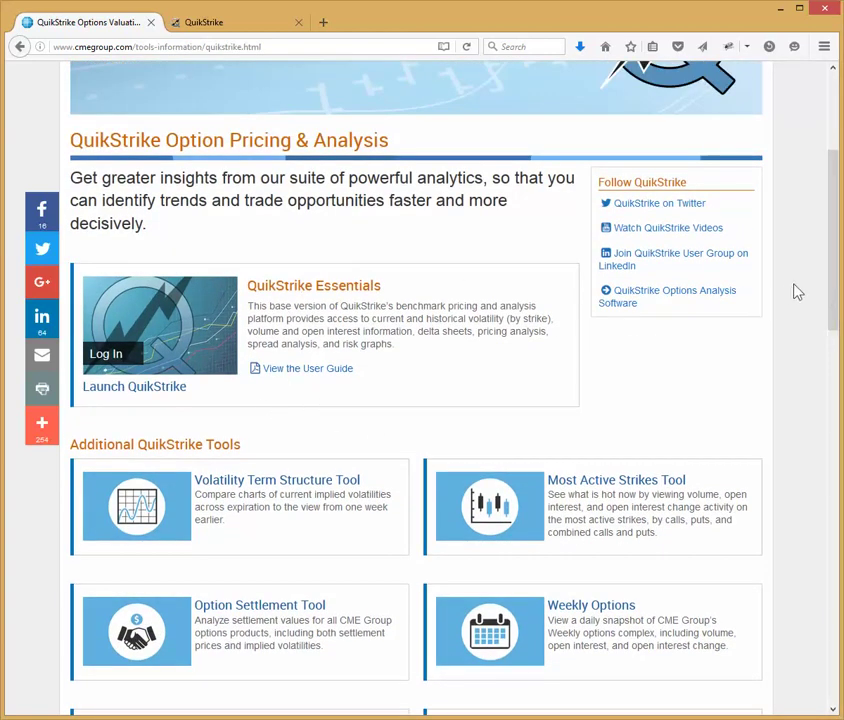
mouse_move(838, 286)
left_mouse_down()
mouse_move(838, 243)
mouse_move(842, 265)
left_mouse_up()
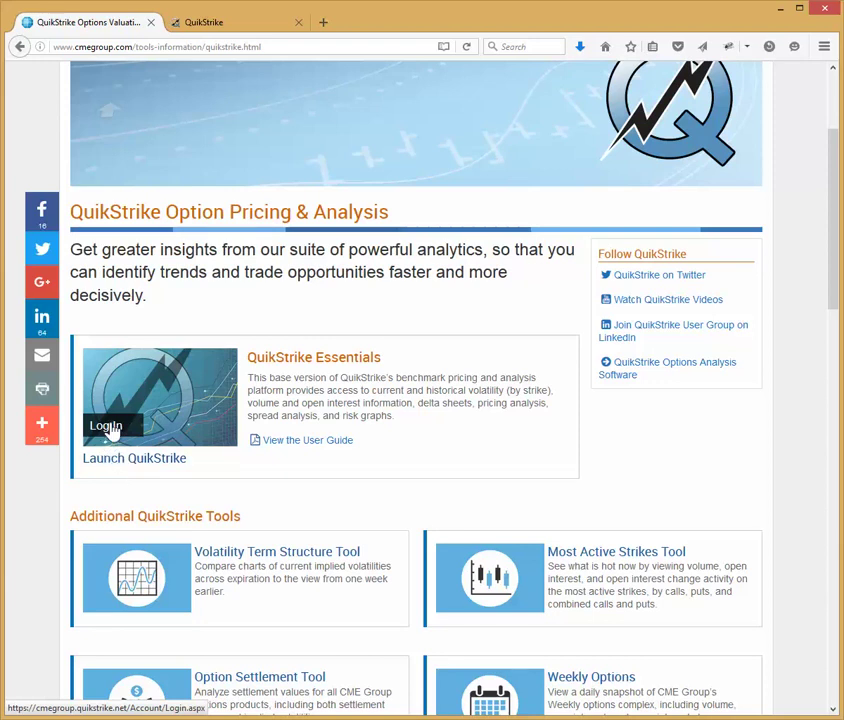
left_click(207, 22)
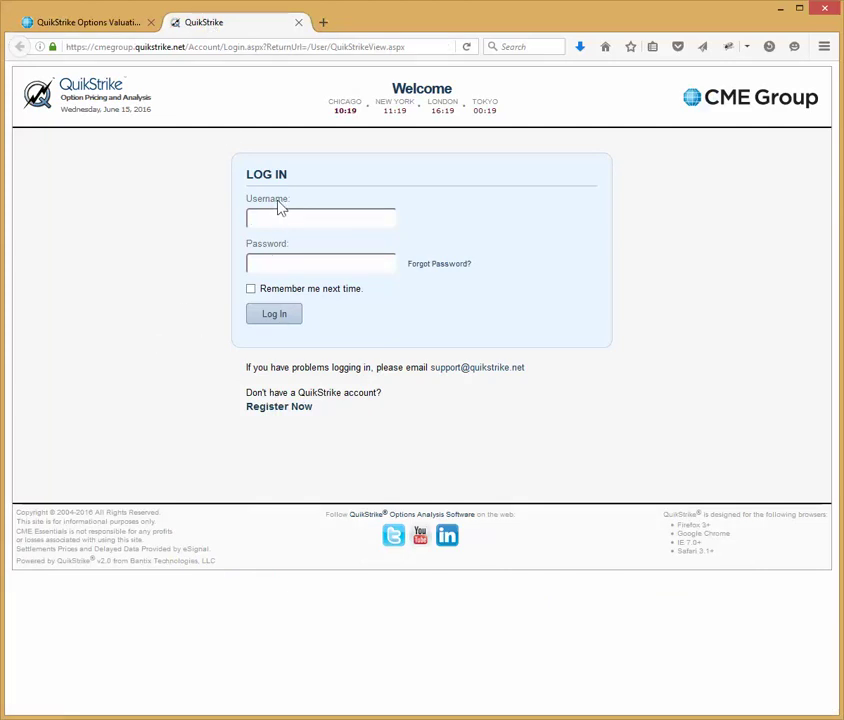
left_click(280, 408)
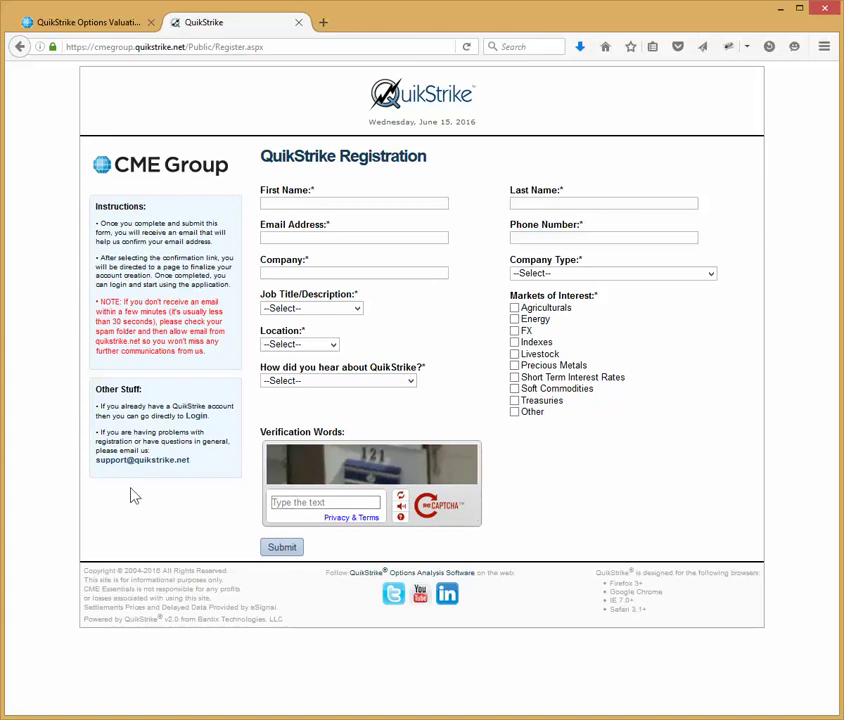
Return to the QuikStrike login page and log in with the saved Essentials username and account password
left_click(19, 48)
left_click(253, 221)
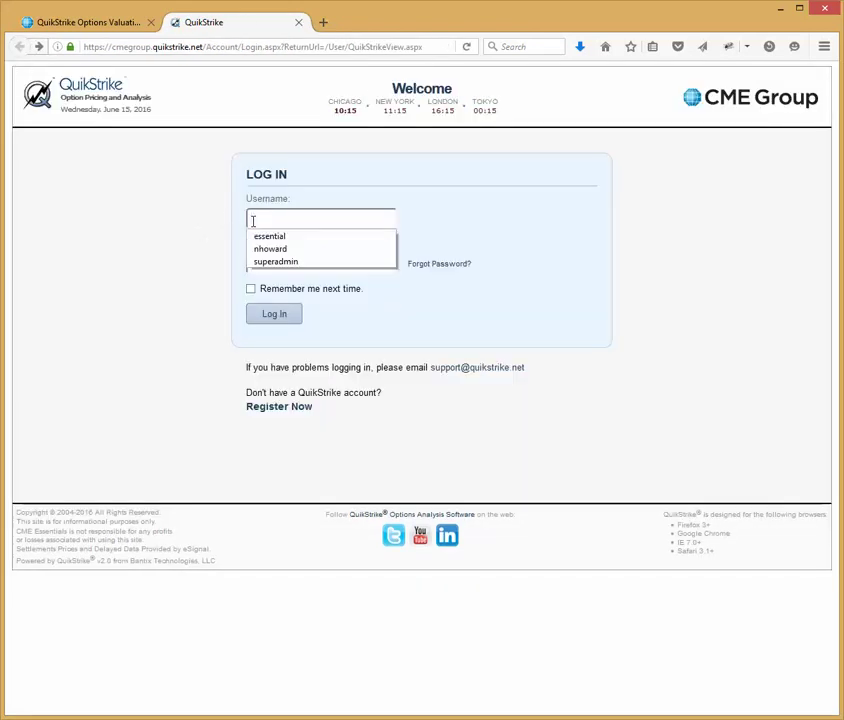
left_click(262, 237)
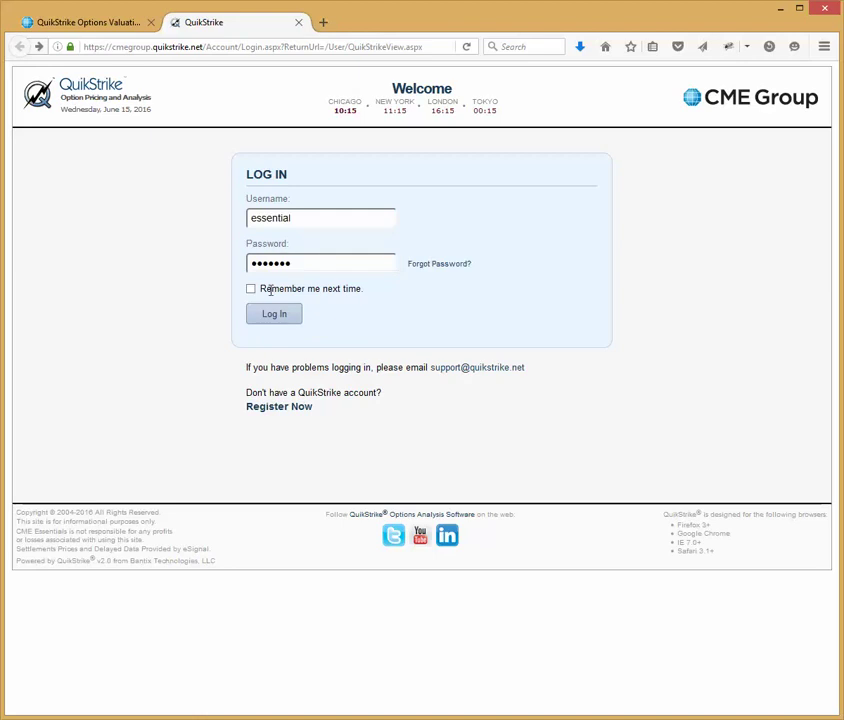
left_click(268, 316)
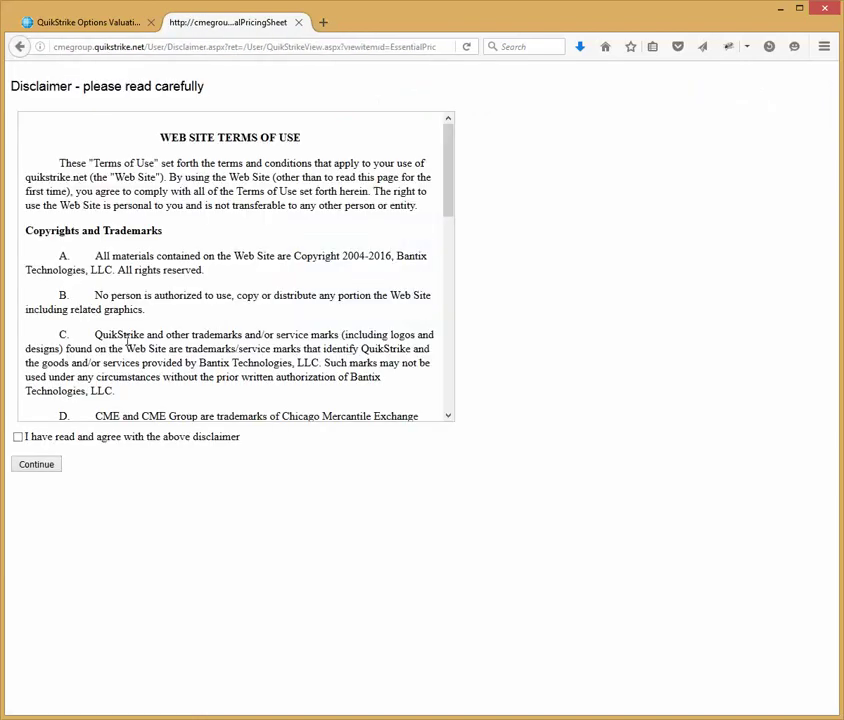
Agree to the terms-of-use disclaimer, continue to the pricing sheets and dismiss the welcome tips
left_click(18, 438)
left_click(34, 465)
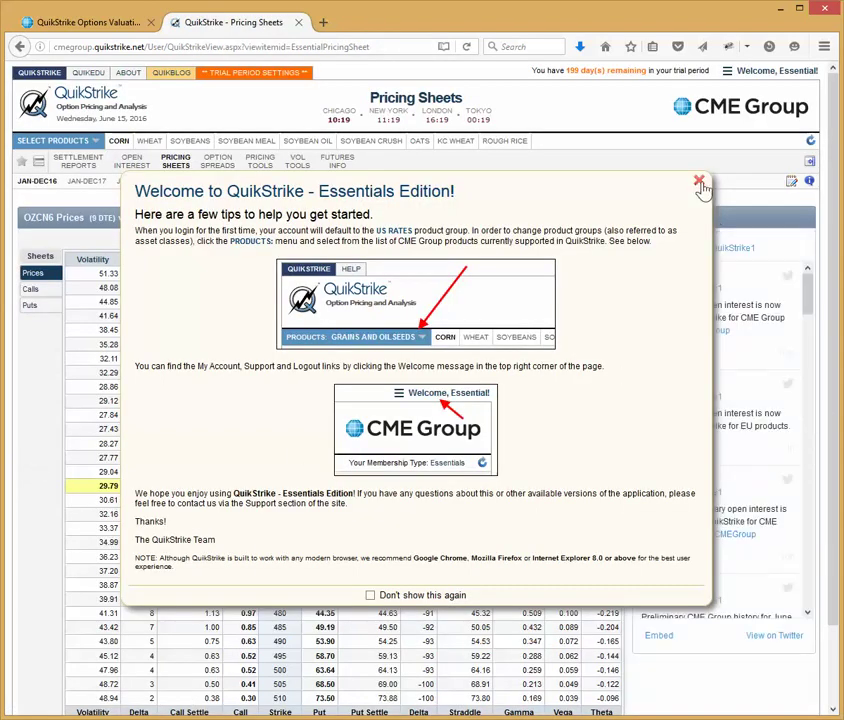
left_click(700, 182)
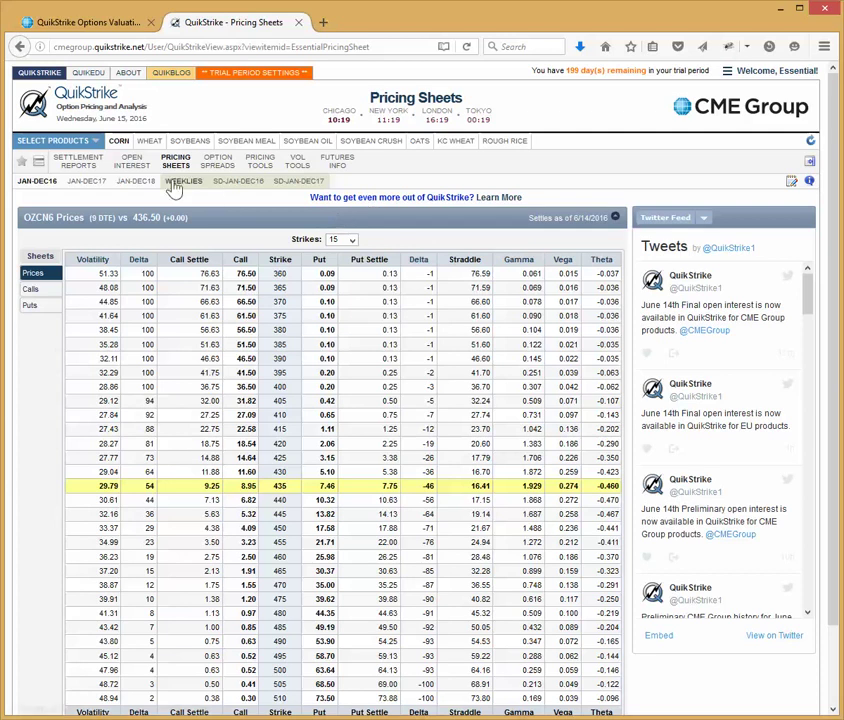
Look over the QuikEdu education window and the Product Listing page, and return to the pricing sheets
left_click(92, 146)
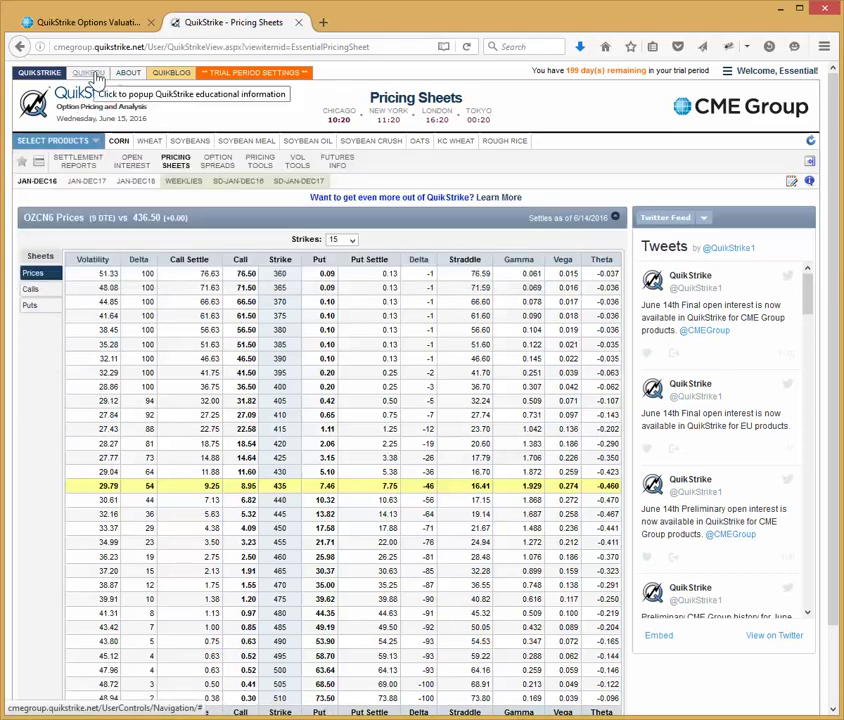
left_click(89, 73)
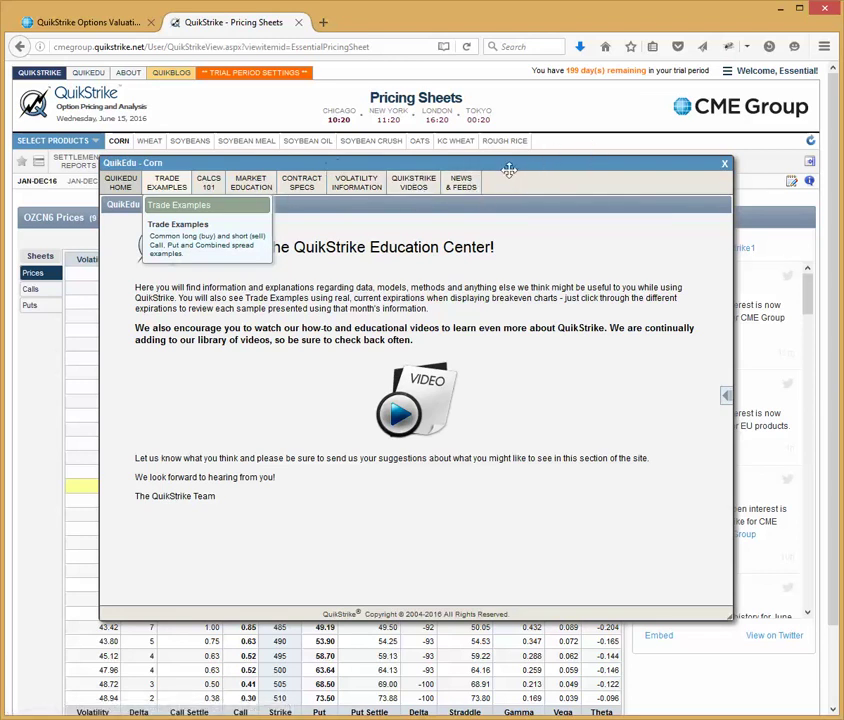
left_click(724, 163)
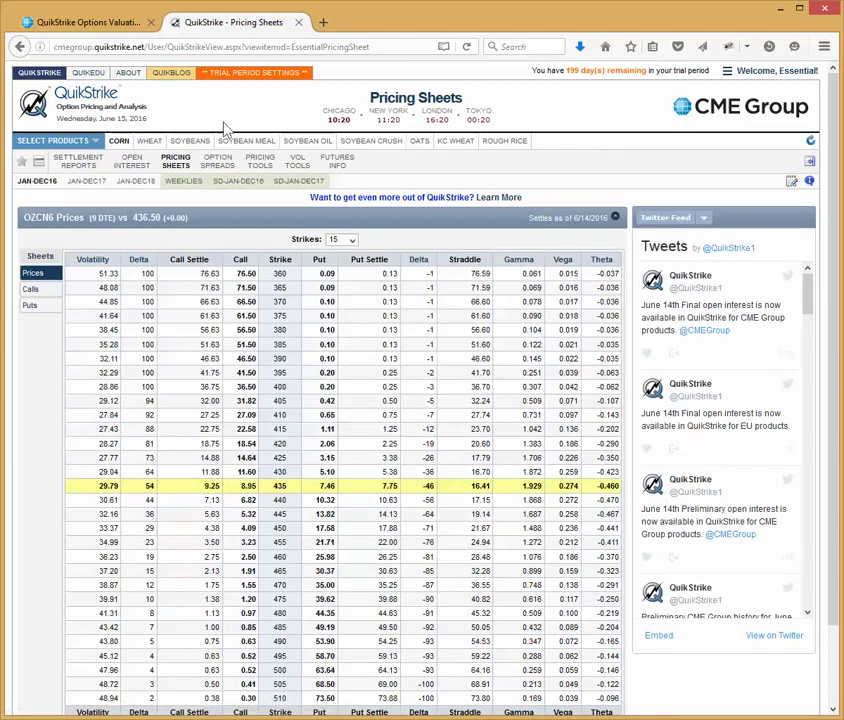
left_click(139, 83)
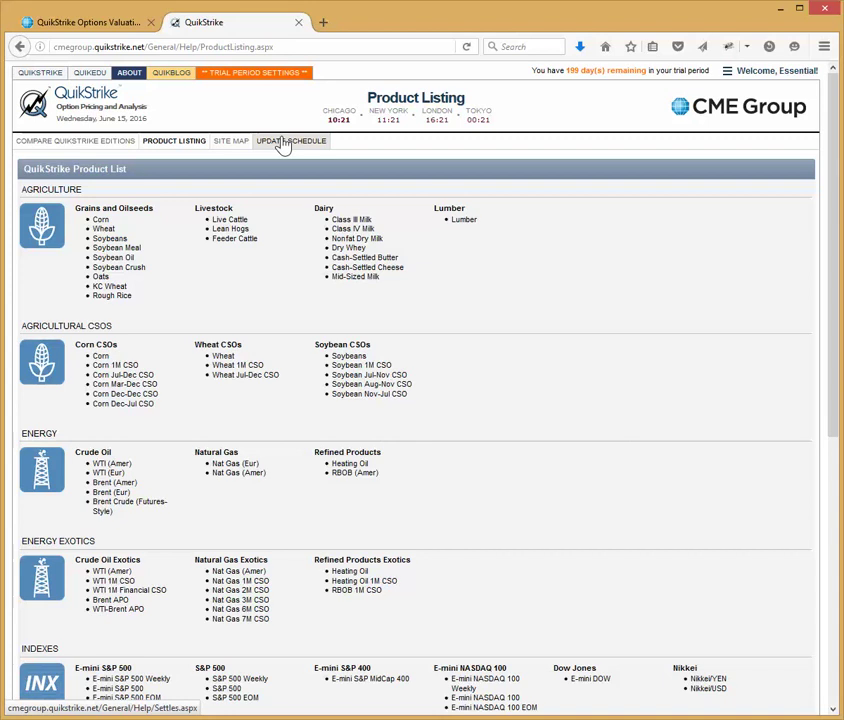
left_click(40, 74)
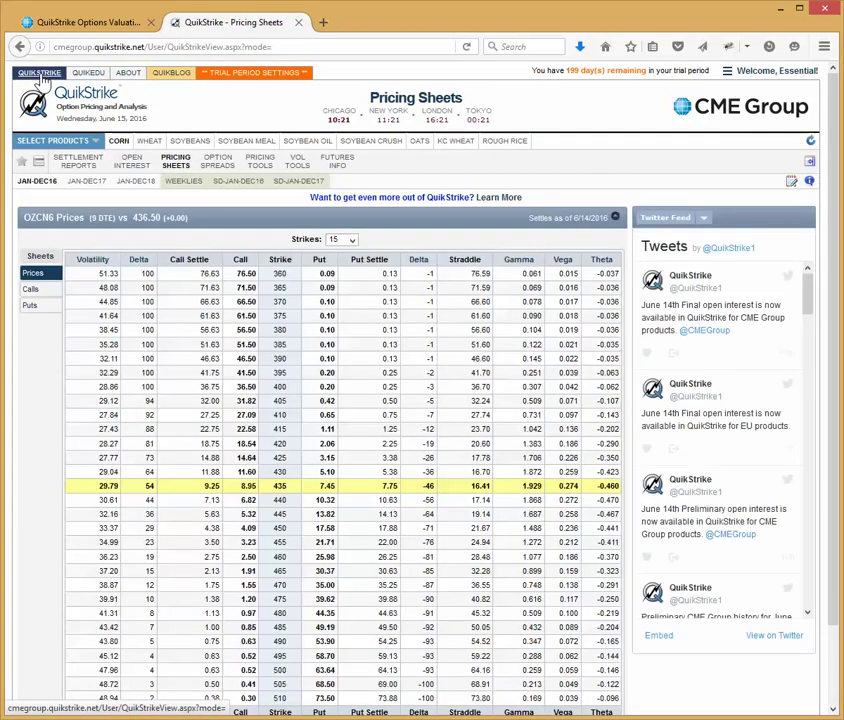
View the pricing sheets of the energy Crude Oil, E-mini S&P 500 and US Rates product groups in turn
left_click(95, 145)
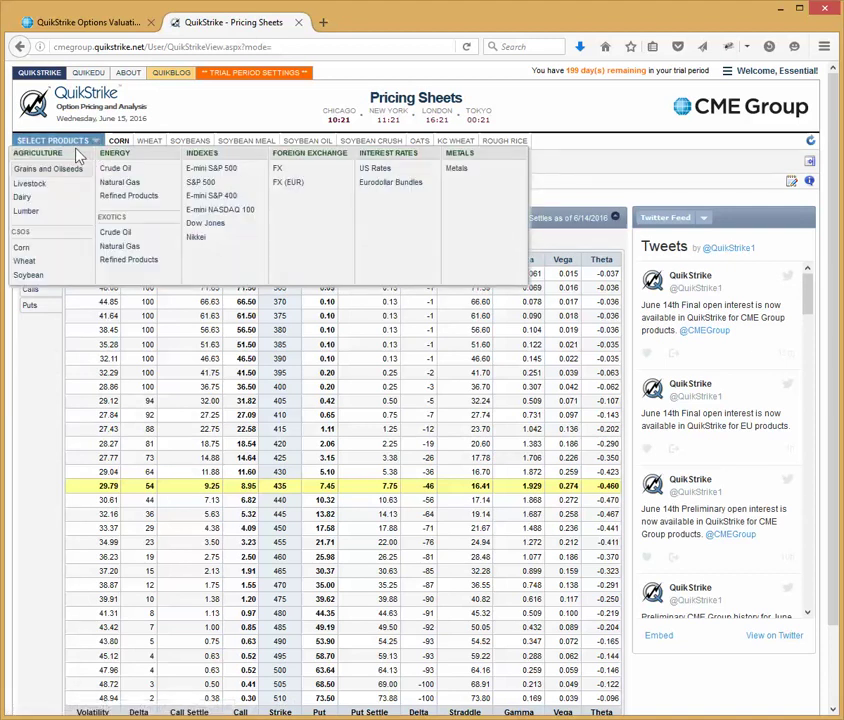
left_click(113, 170)
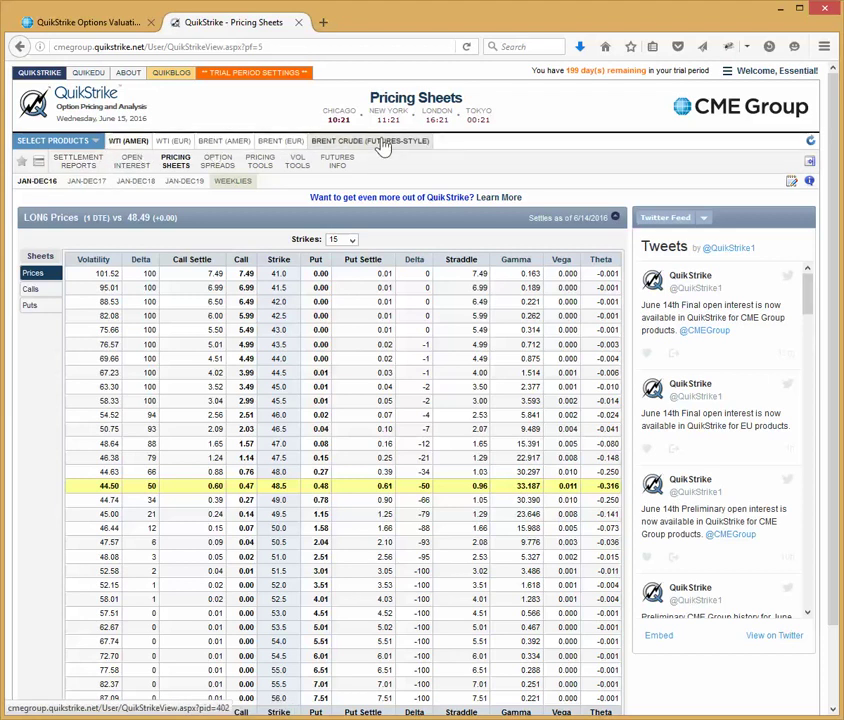
left_click(100, 145)
left_click(212, 172)
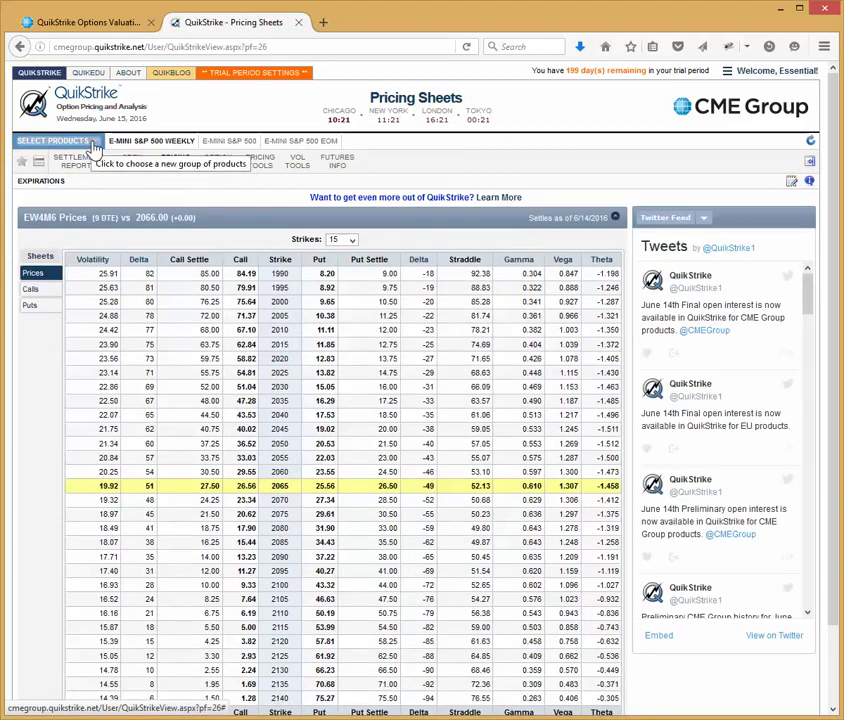
left_click(93, 146)
left_click(376, 169)
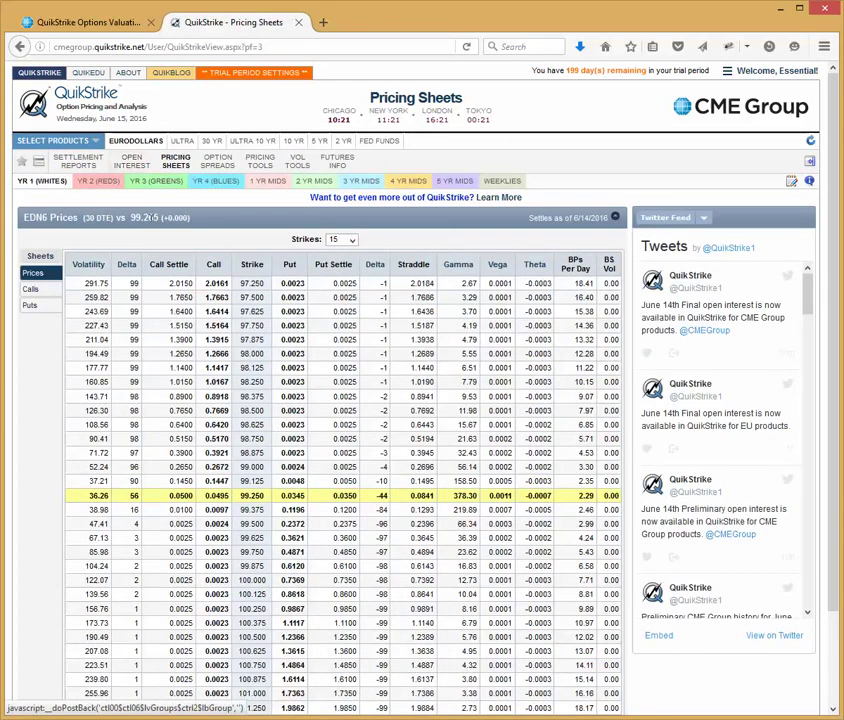
Switch to the Grains and Oilseeds product group and show the Soybeans pricing sheet
left_click(93, 141)
left_click(54, 169)
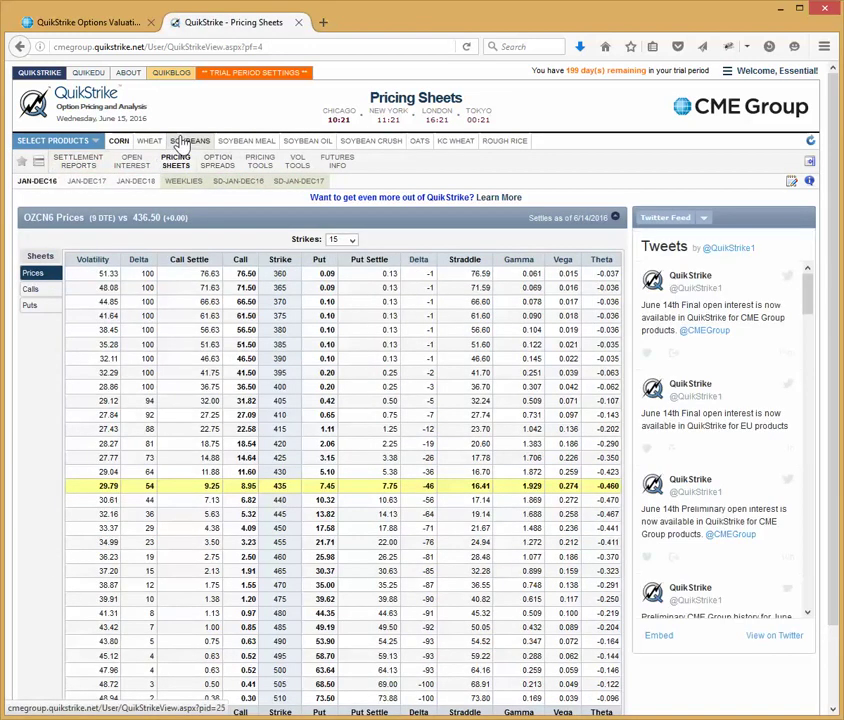
left_click(181, 143)
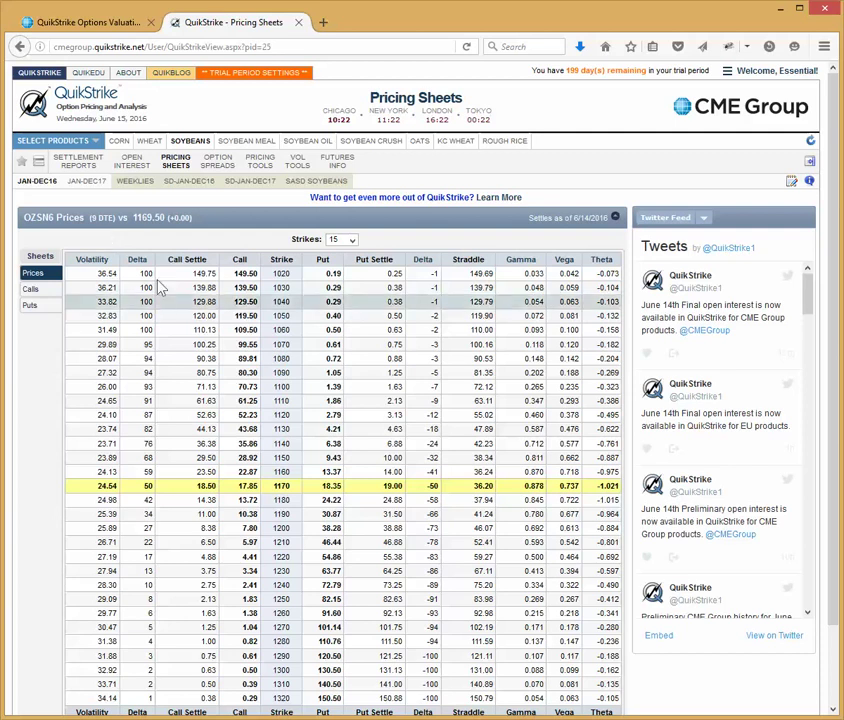
Set the number of strikes shown on the Soybeans pricing sheet to 10
left_click(350, 240)
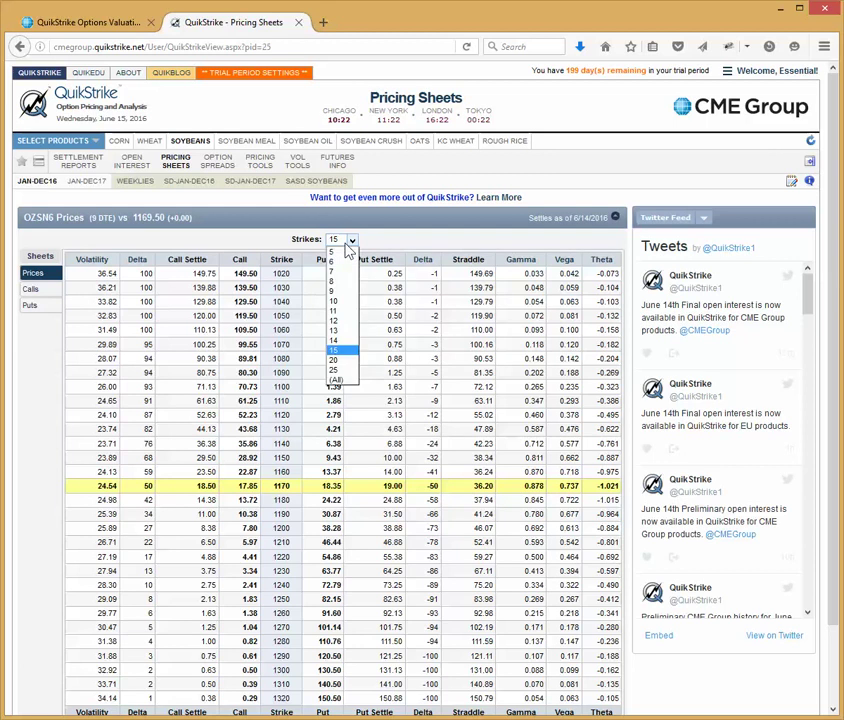
key("Up")
key("Up")
key("Up")
key("Up")
key("Up")
key("Return")
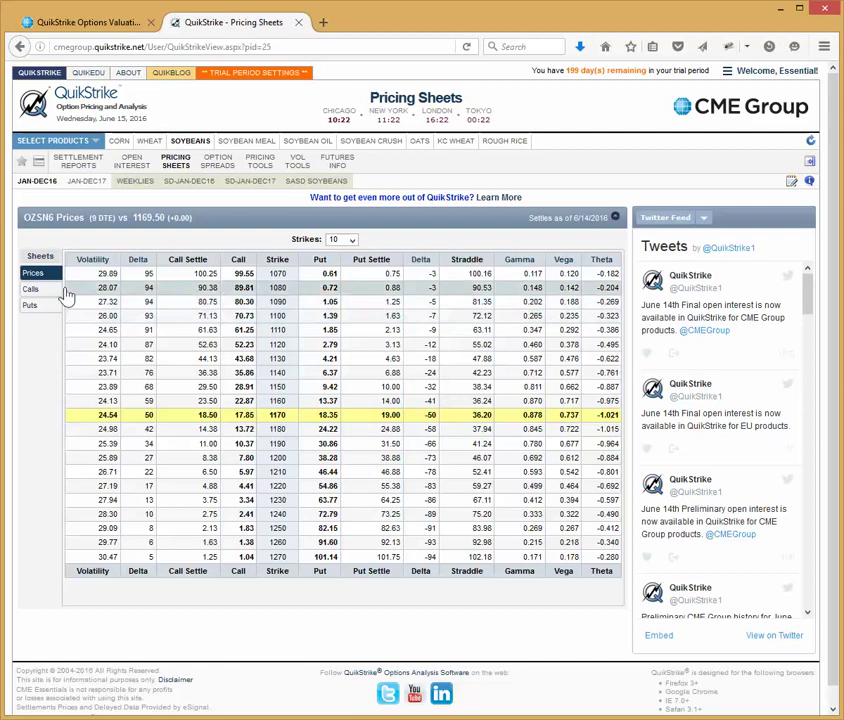
View the Soybeans Calls and Puts sheets and return to the combined Prices sheet
left_click(34, 291)
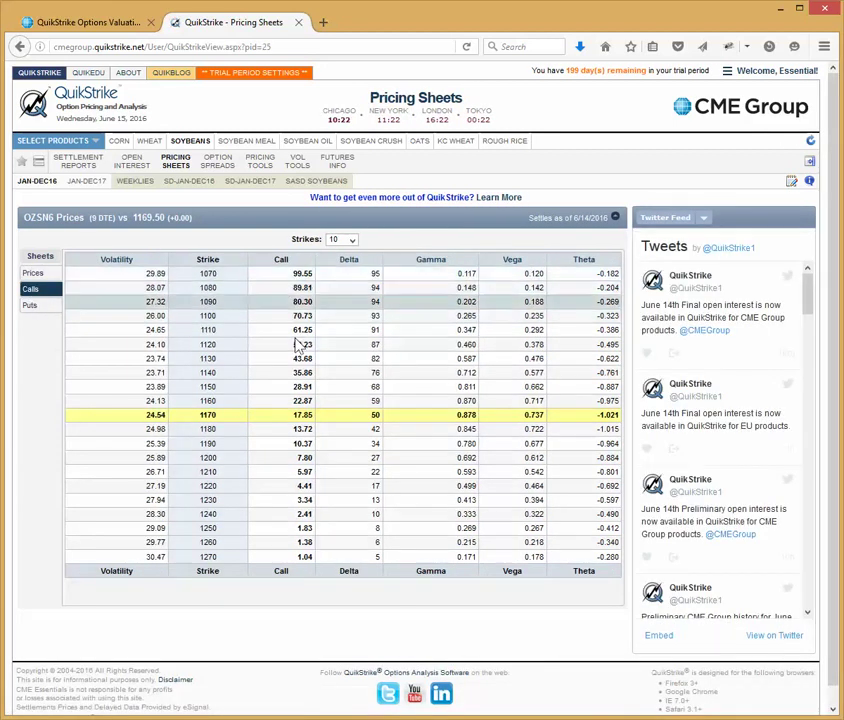
left_click(40, 306)
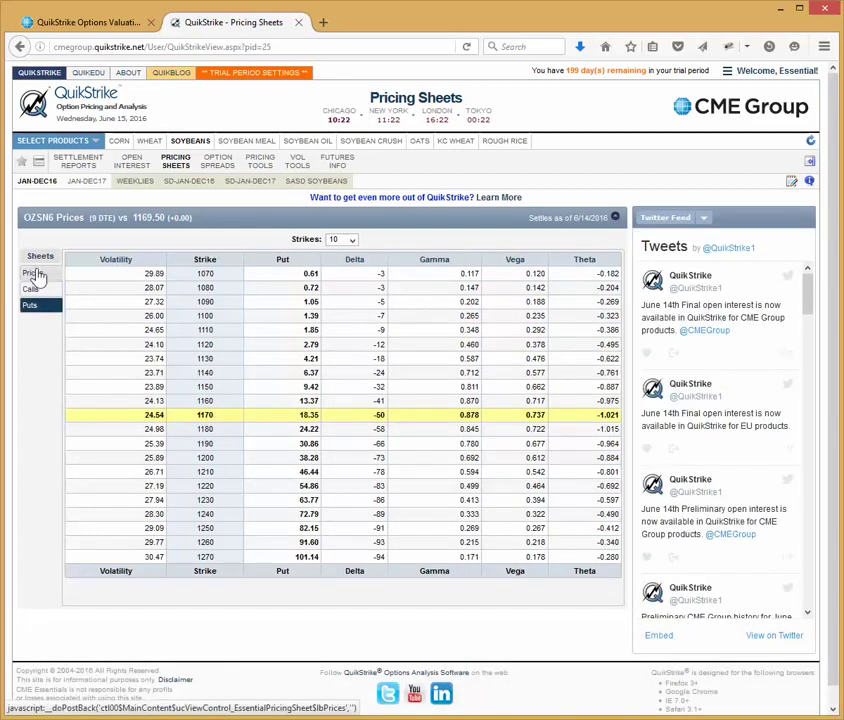
left_click(33, 274)
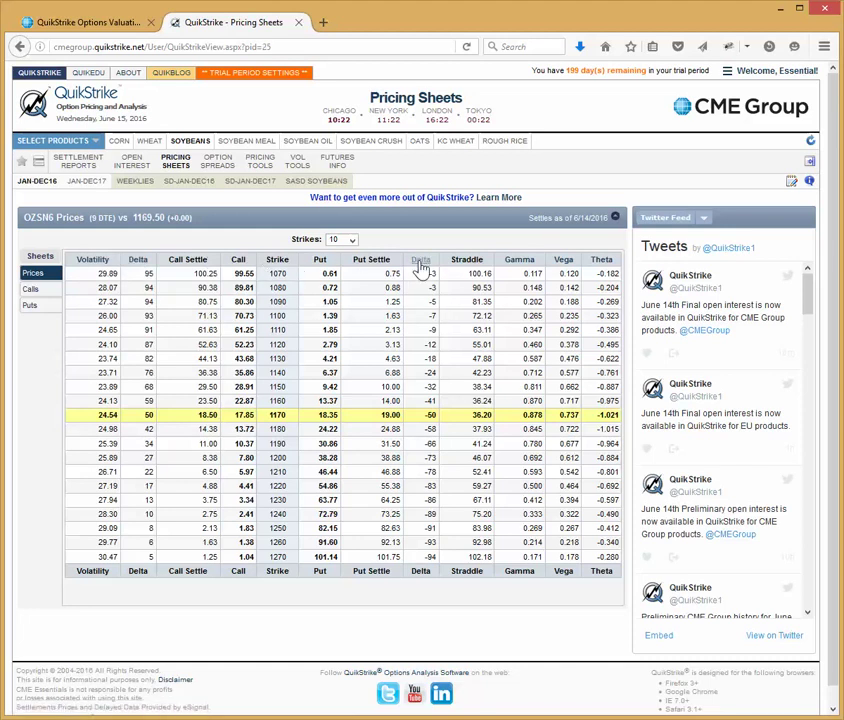
Check the volatility models reference for the Volatility column, close it and open the explanation and example calculations for Delta
left_click(100, 258)
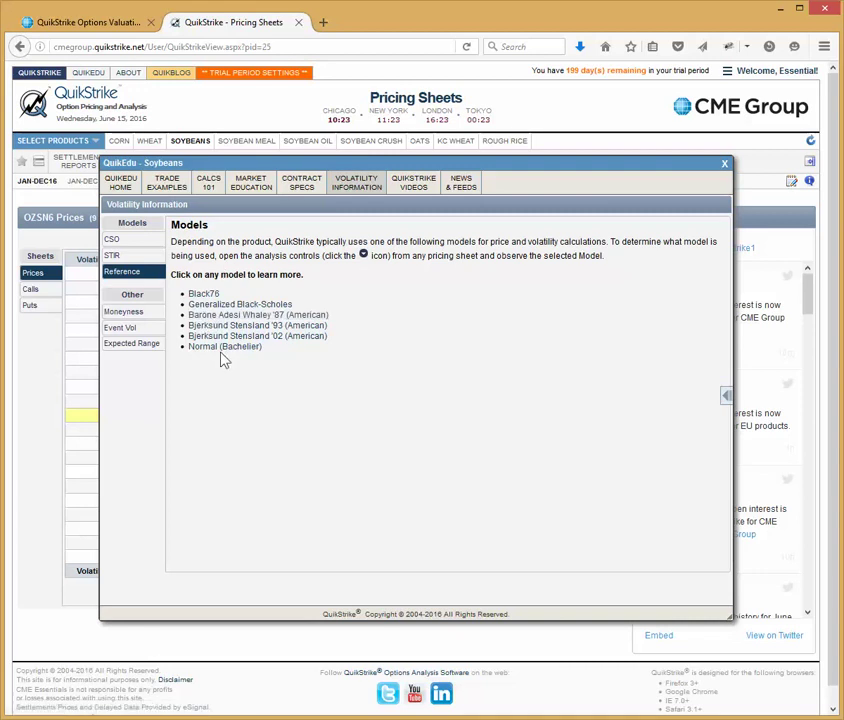
left_click(724, 164)
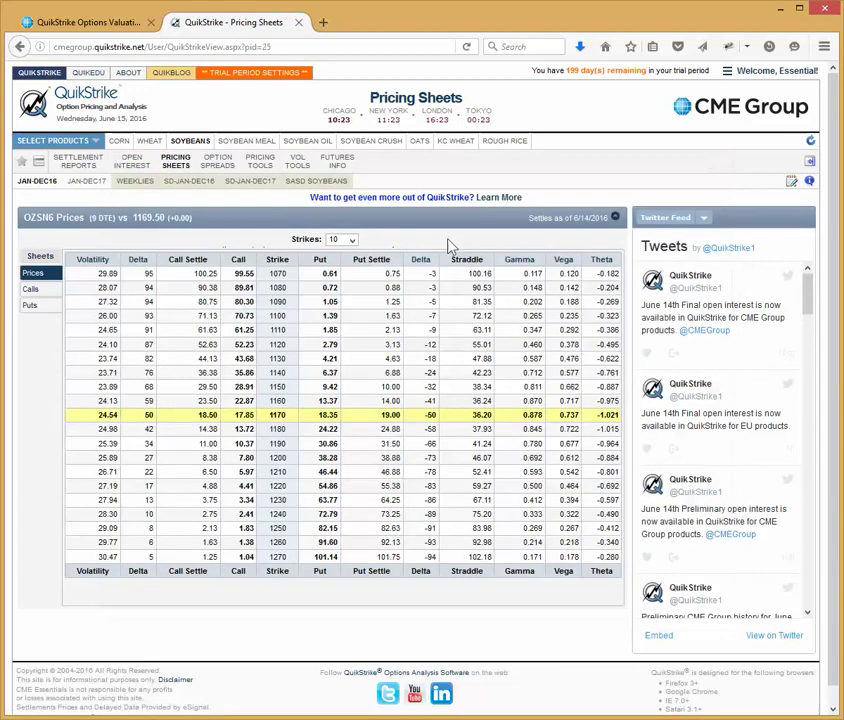
left_click(141, 261)
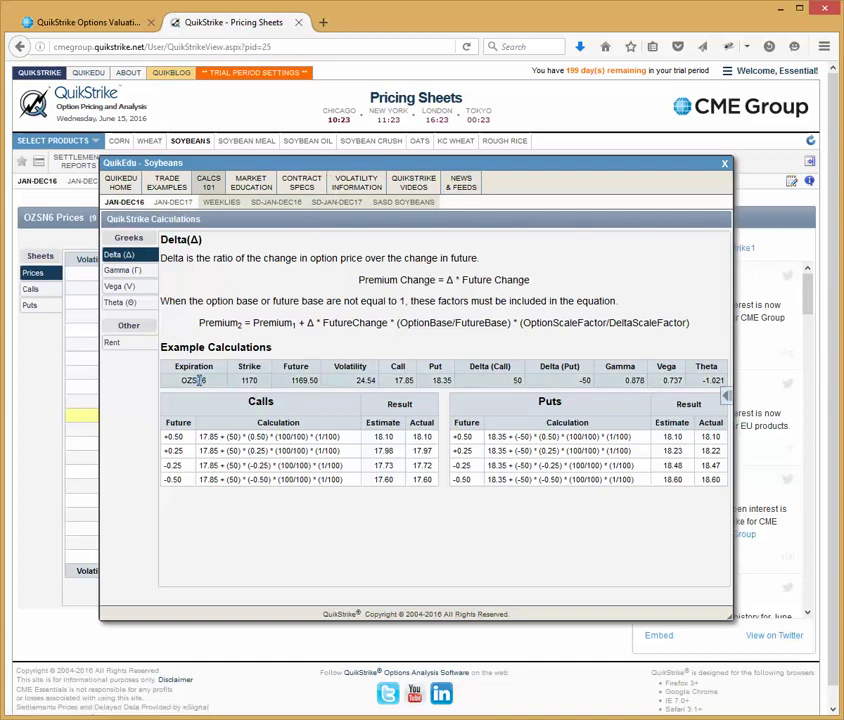
left_click_drag(197, 381, 203, 381)
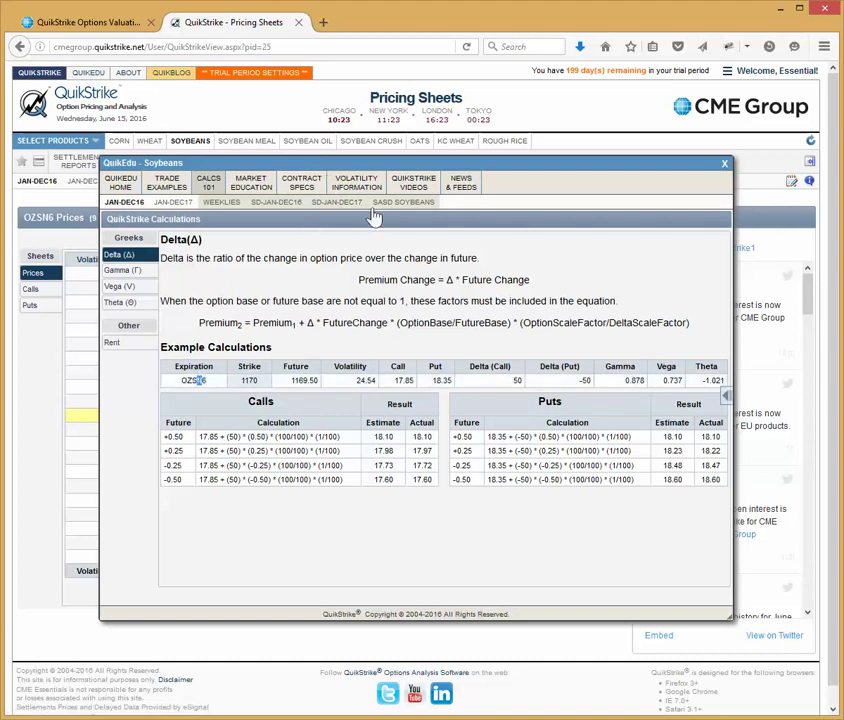
Switch the Soybeans pricing sheet to the OZSQ6 expiration and check the Delta example calculations for that expiration
left_click(725, 162)
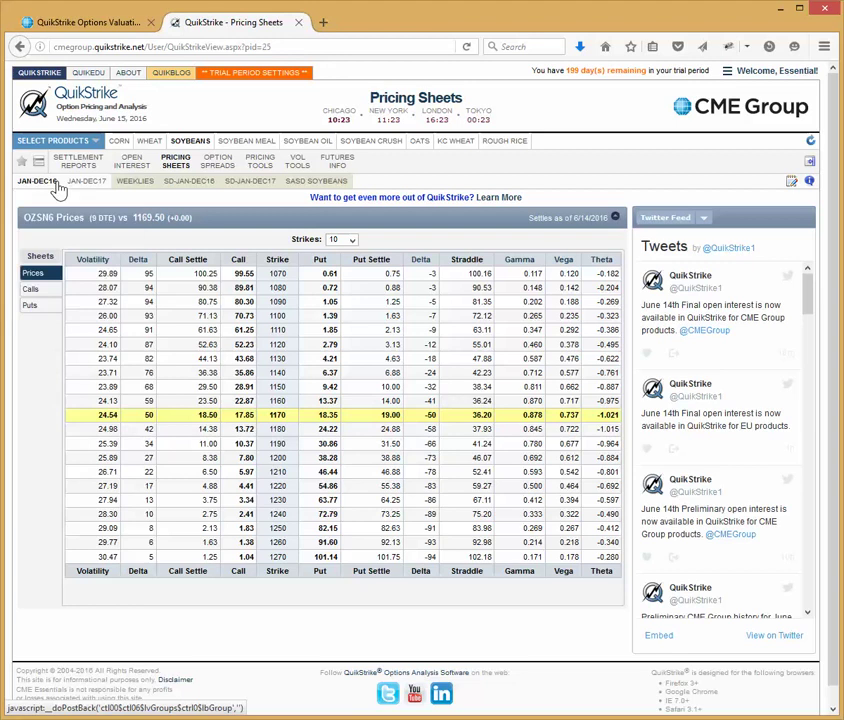
mouse_move(60, 190)
left_click(13, 249)
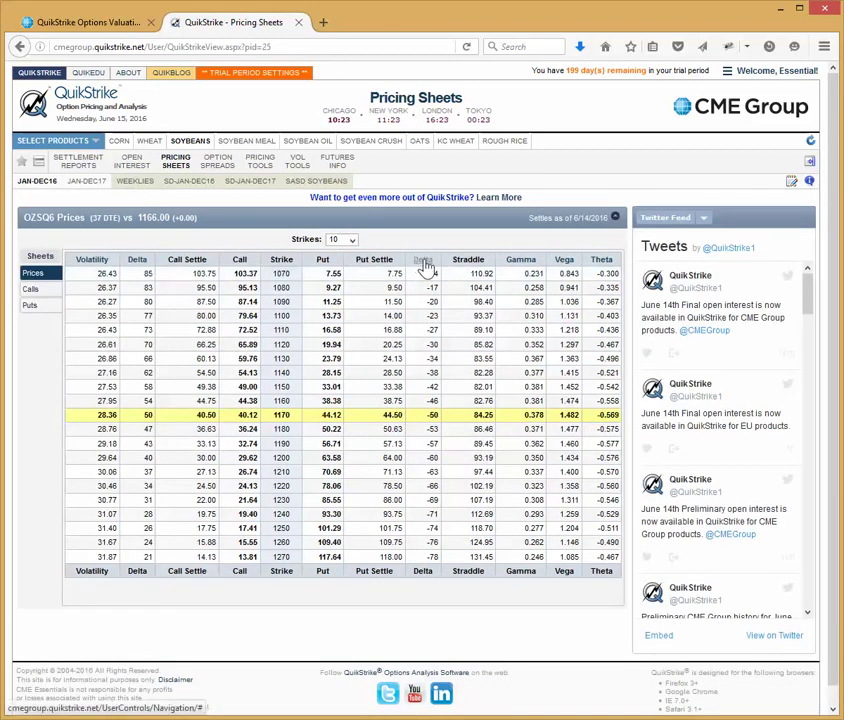
left_click(424, 263)
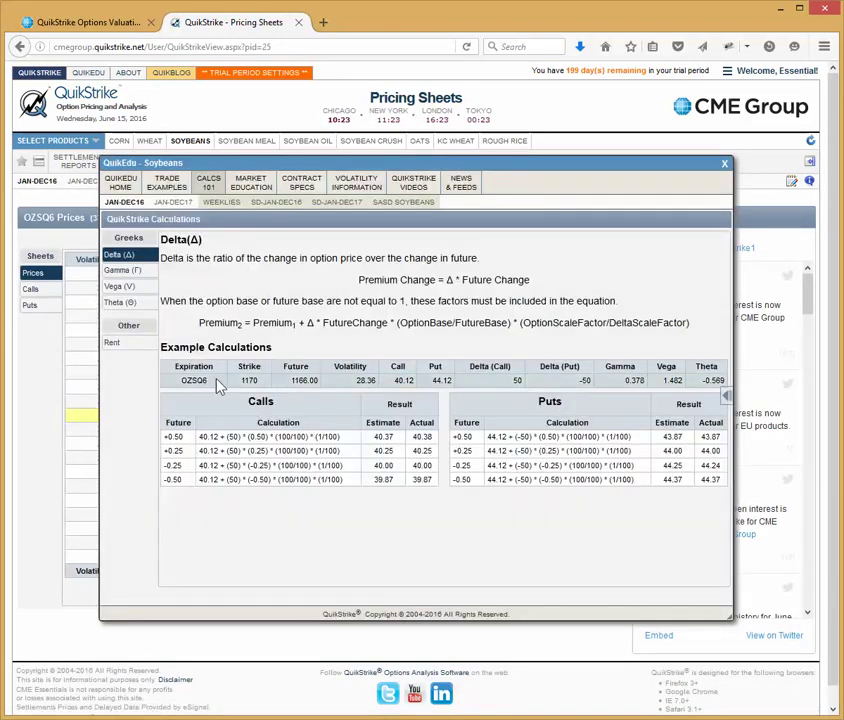
left_click_drag(206, 380, 197, 380)
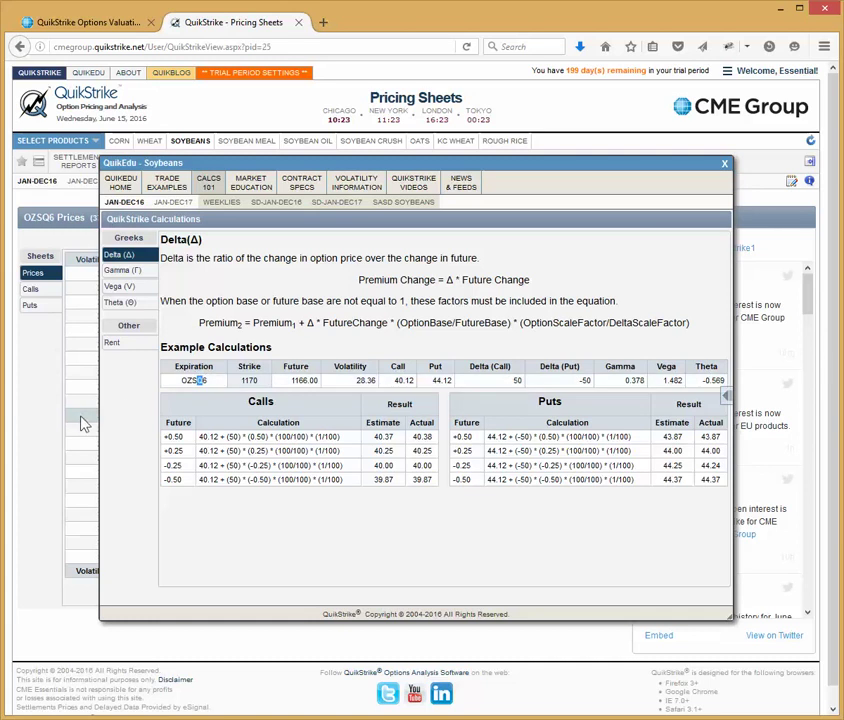
left_click(724, 164)
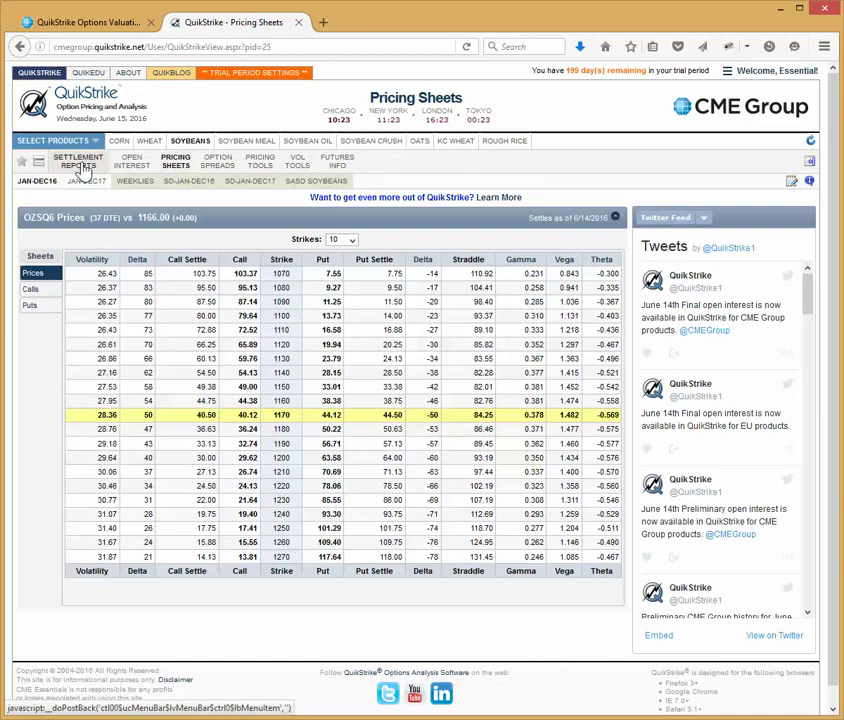
Open the Settlement Prices report for OZSQ6 and set its number of strikes to 10
mouse_move(84, 168)
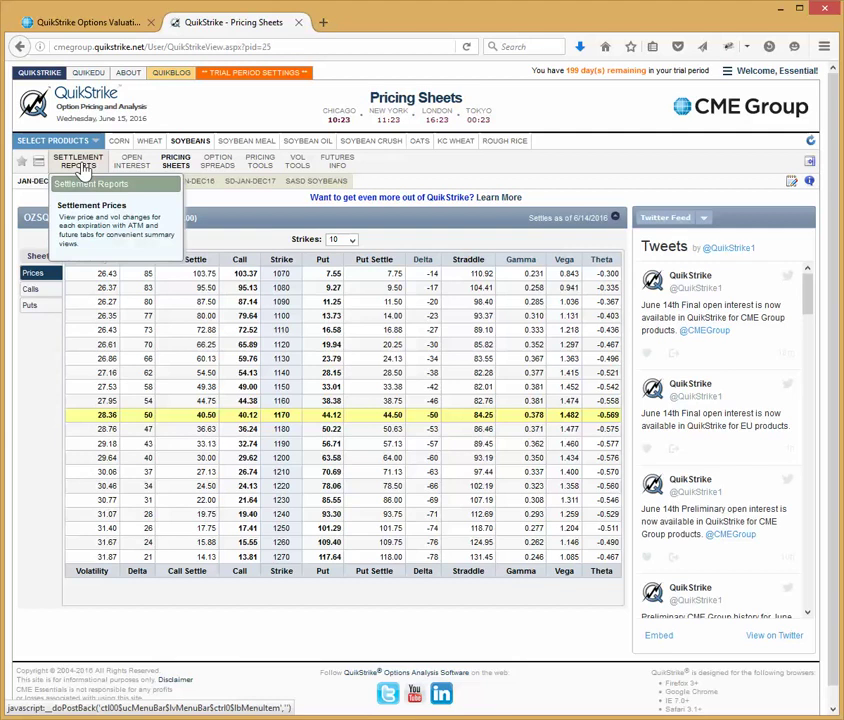
left_click(89, 220)
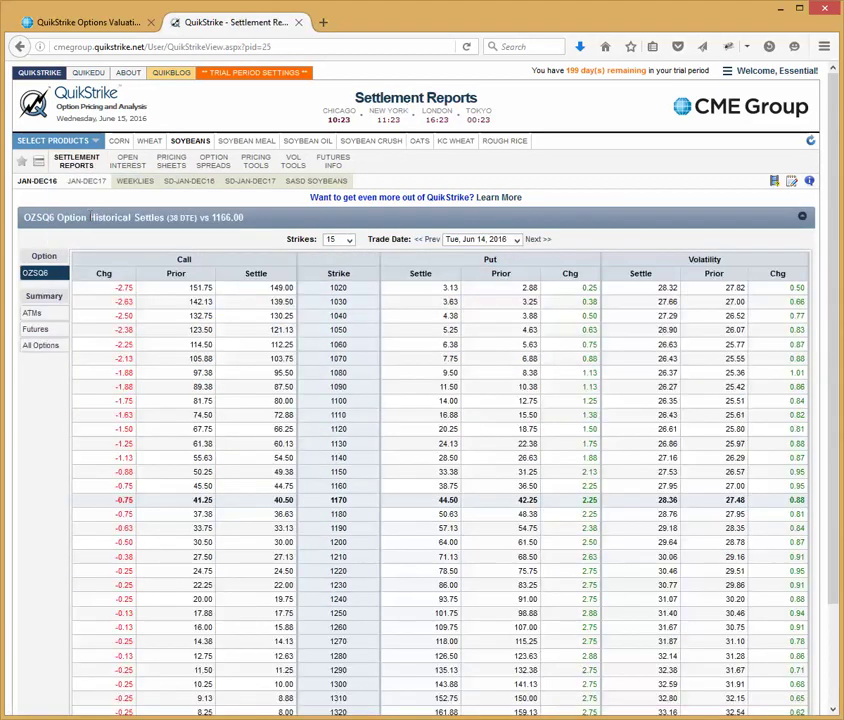
left_click(349, 244)
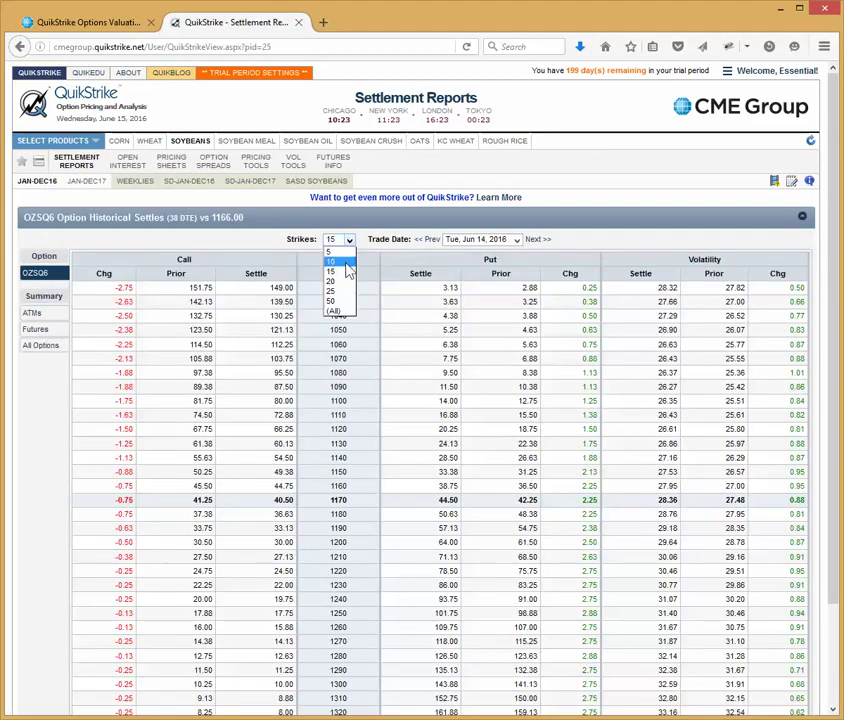
left_click(349, 264)
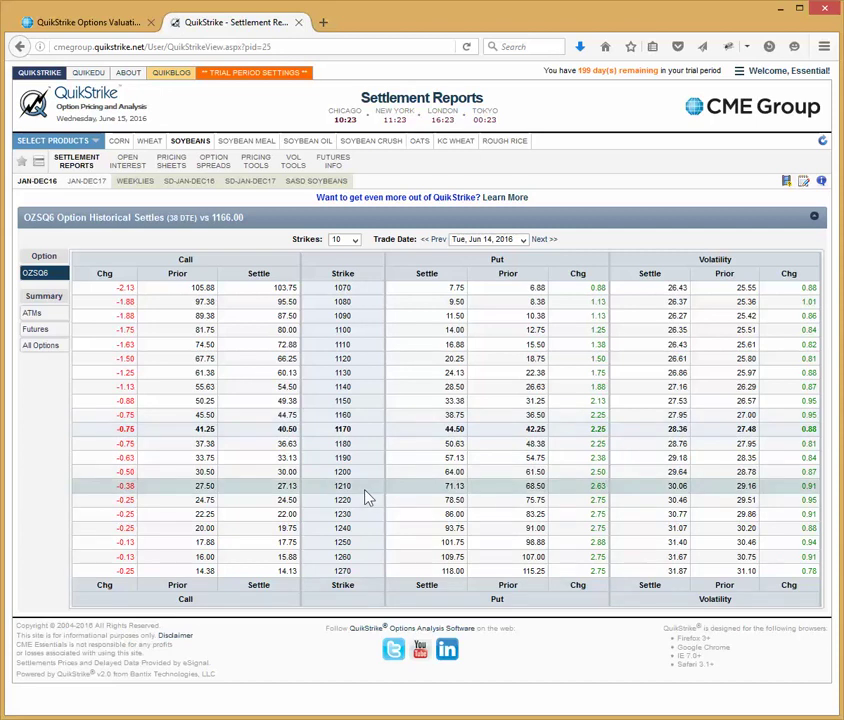
Check the available trade dates and the ATMs, Futures and All Options settlement summaries, and return to the OZSQ6 settlement report
left_click(518, 240)
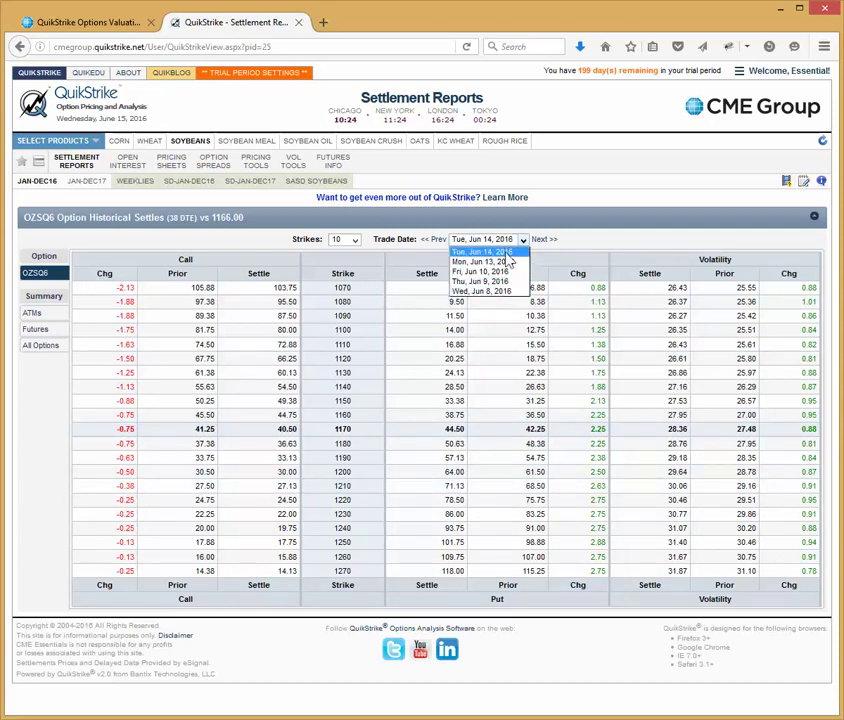
left_click(503, 220)
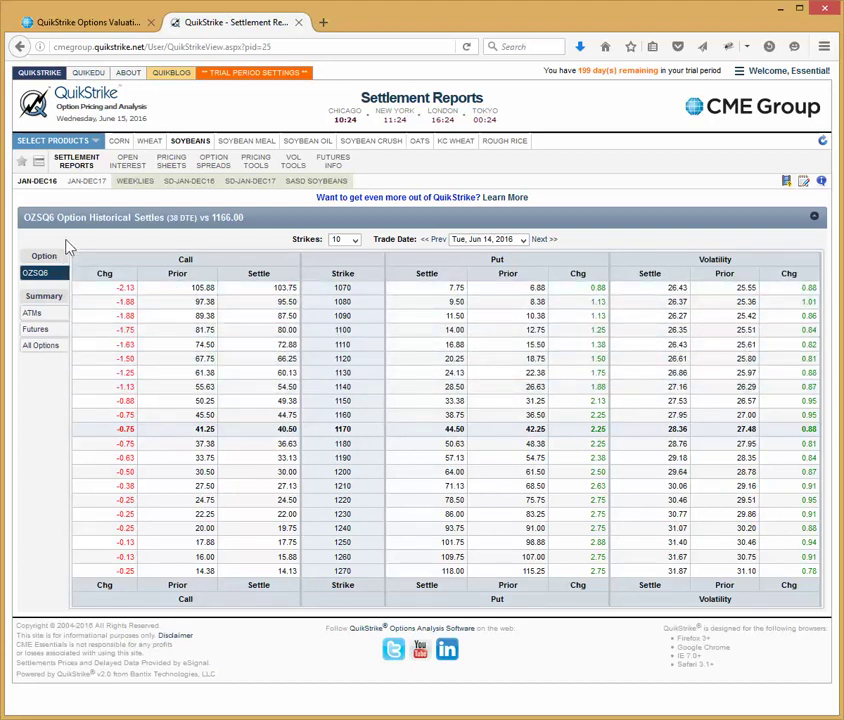
left_click(32, 317)
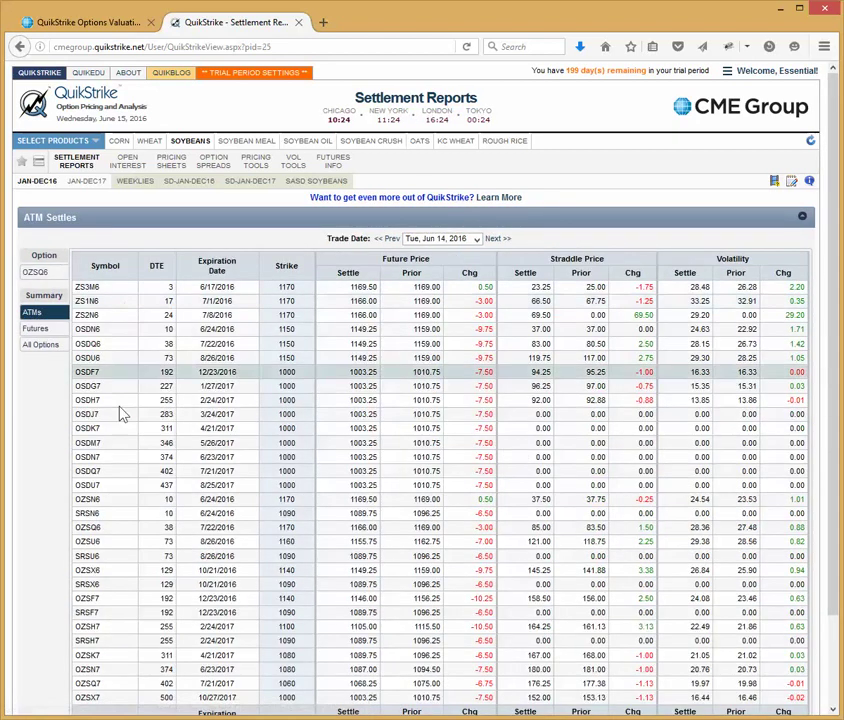
left_click_drag(830, 310, 815, 185)
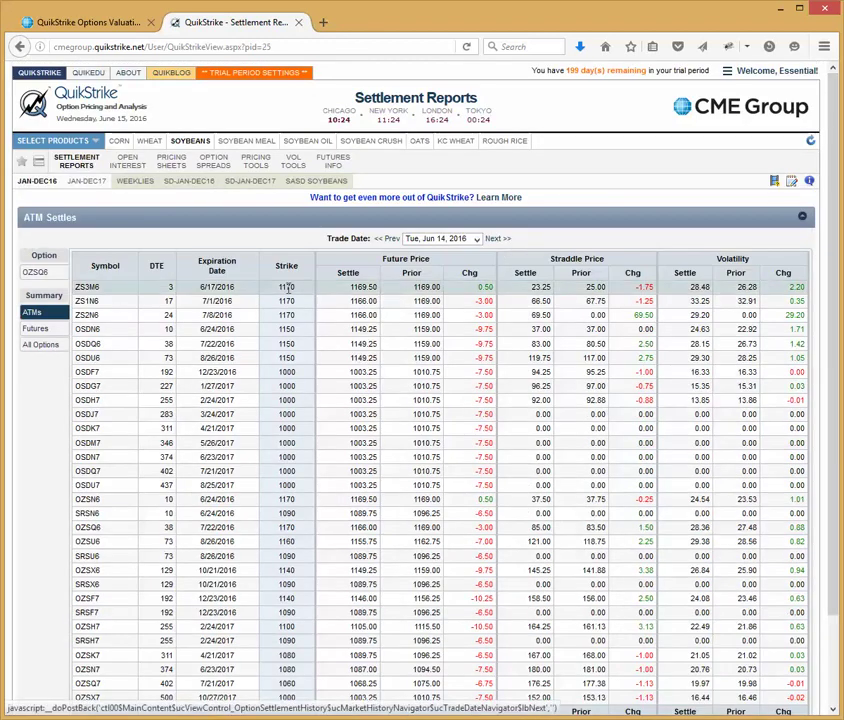
left_click(35, 330)
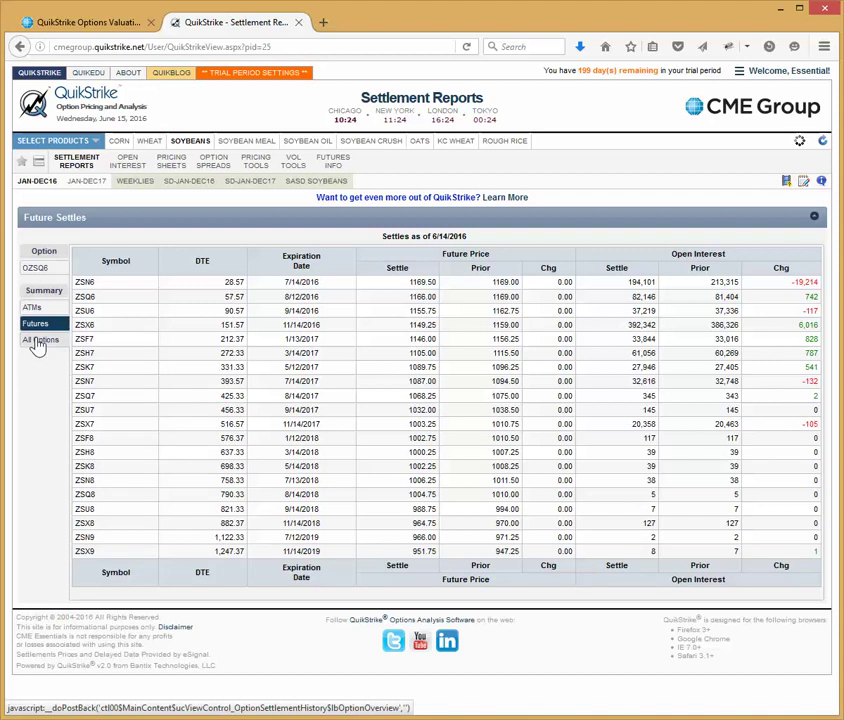
left_click(38, 341)
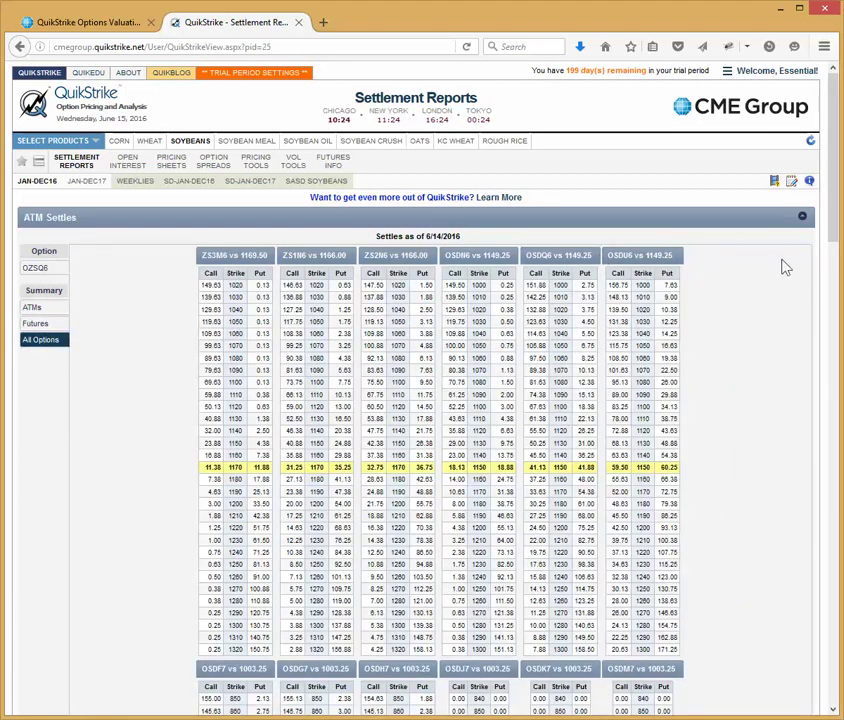
mouse_move(833, 236)
left_mouse_down()
mouse_move(833, 700)
mouse_move(833, 215)
left_mouse_up()
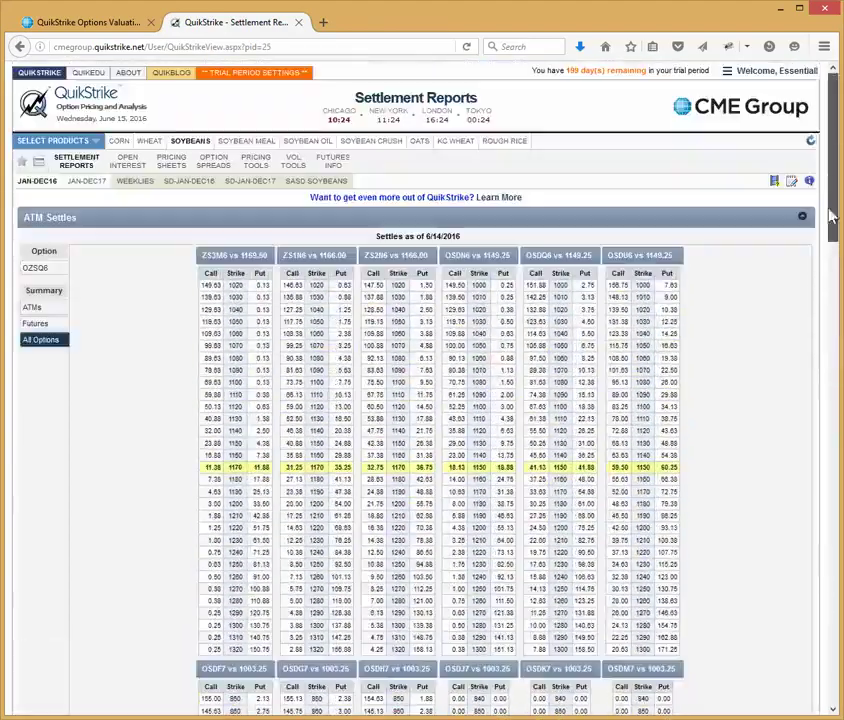
left_click(72, 173)
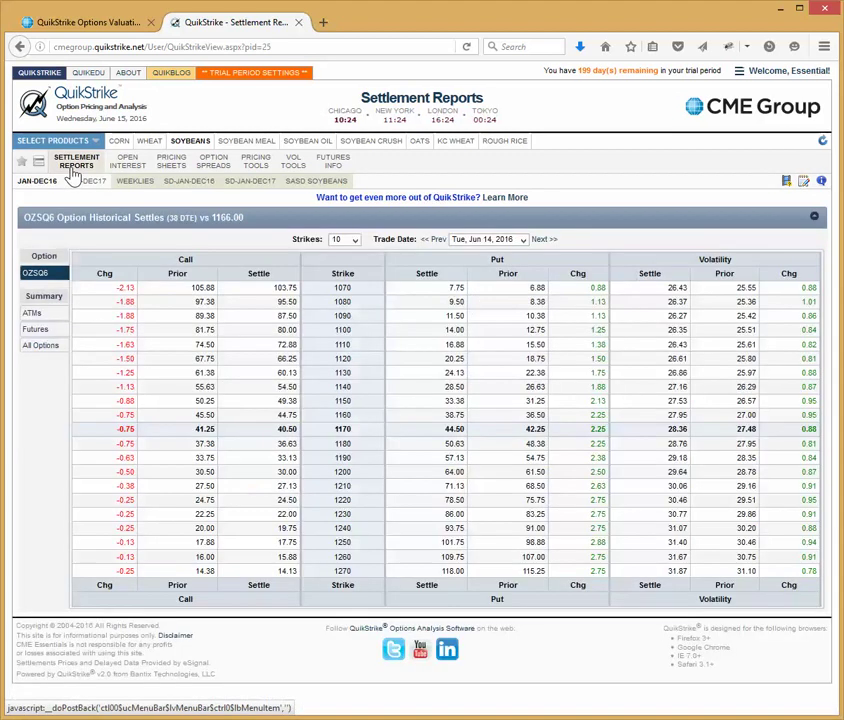
View the Soybeans open interest summary across expirations and open the detailed open interest chart for OZSN6
left_click(131, 161)
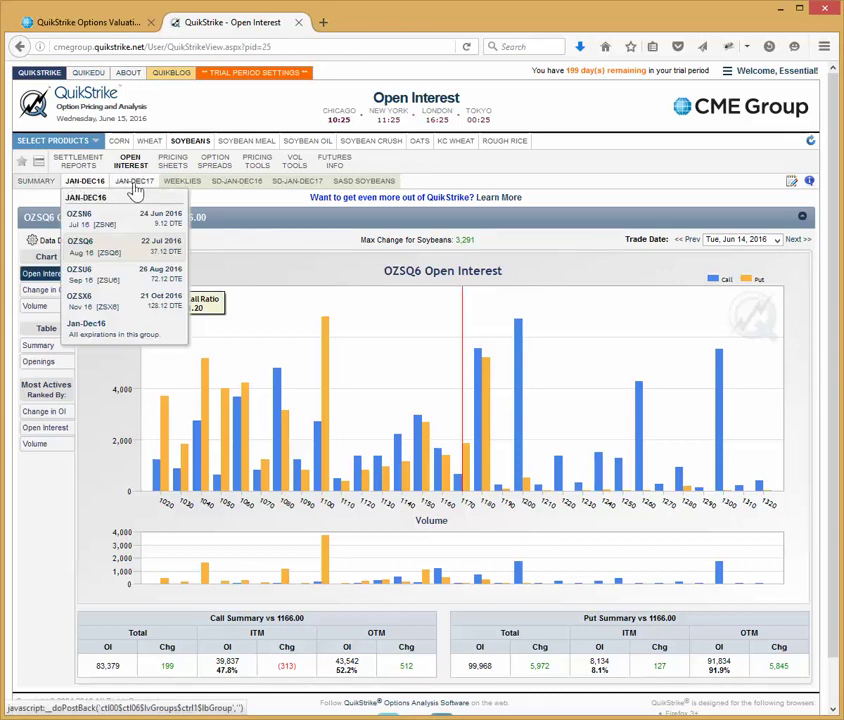
mouse_move(135, 190)
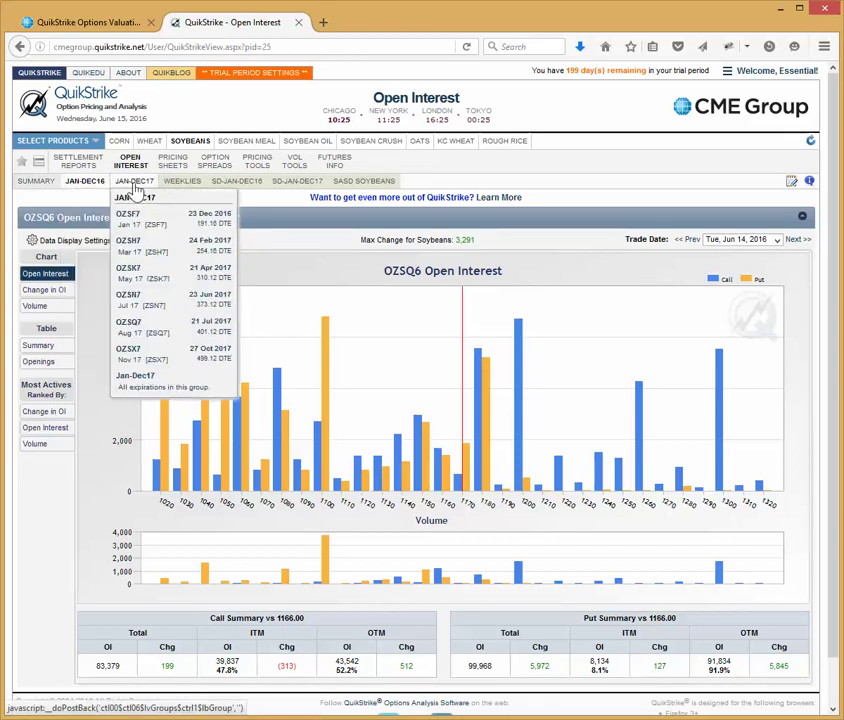
left_click(45, 183)
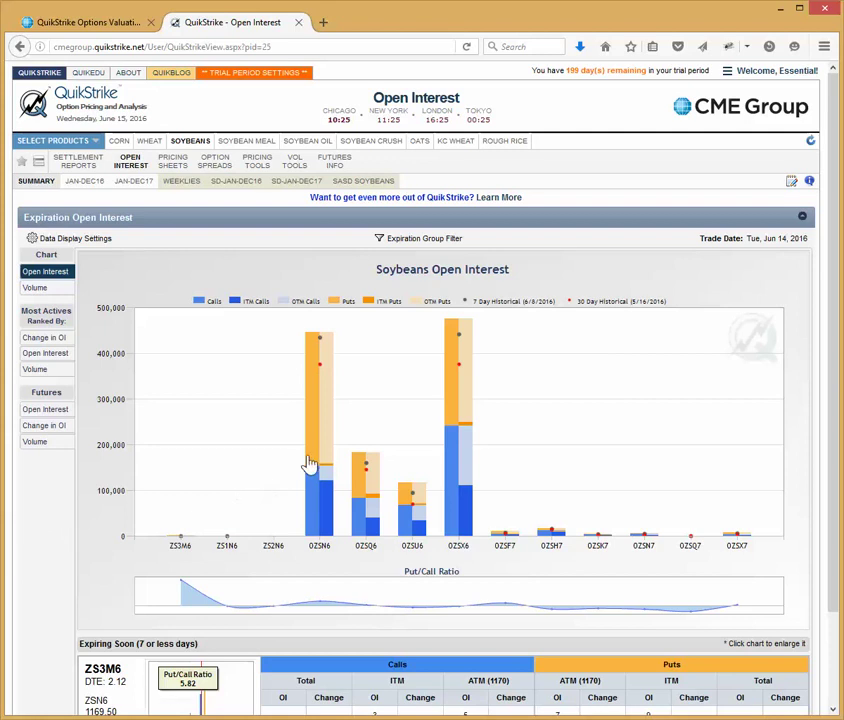
mouse_move(315, 459)
left_click(405, 244)
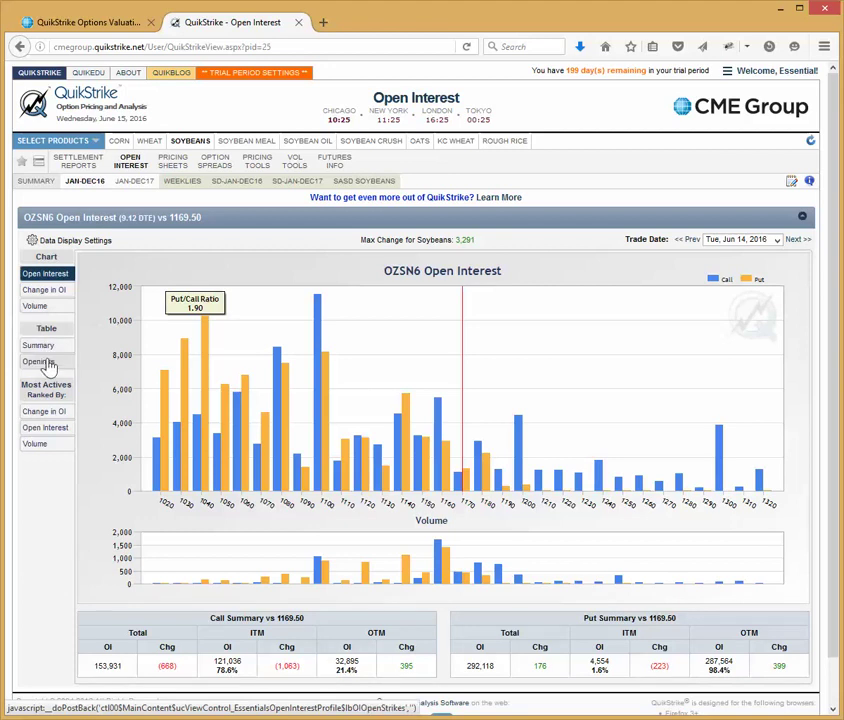
View the most active OZSN6 strikes ranked by change in open interest and check the data display settings
left_click(46, 412)
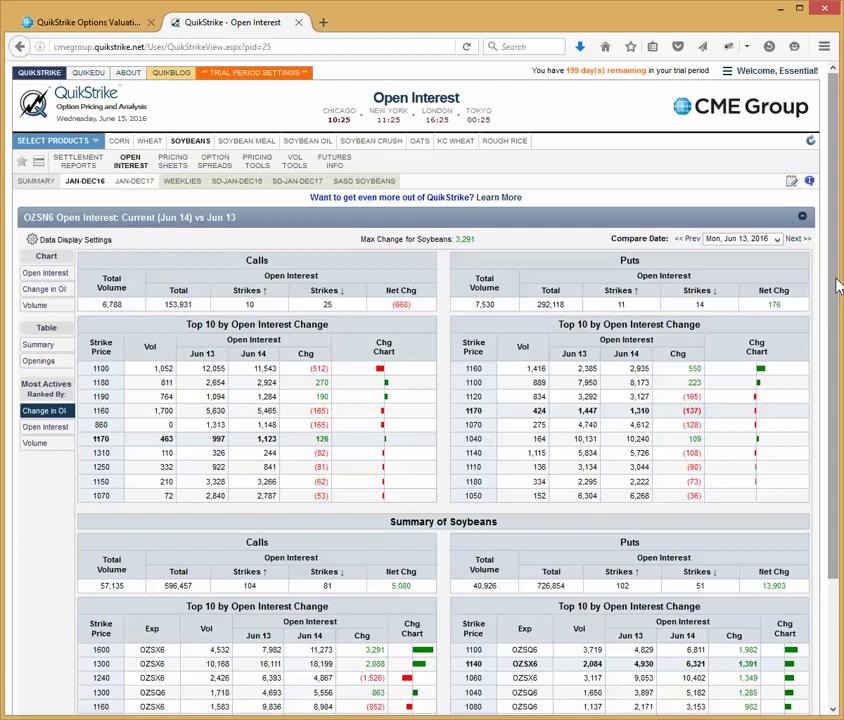
scroll(836, 286, "down", 3)
scroll(833, 264, "up", 3)
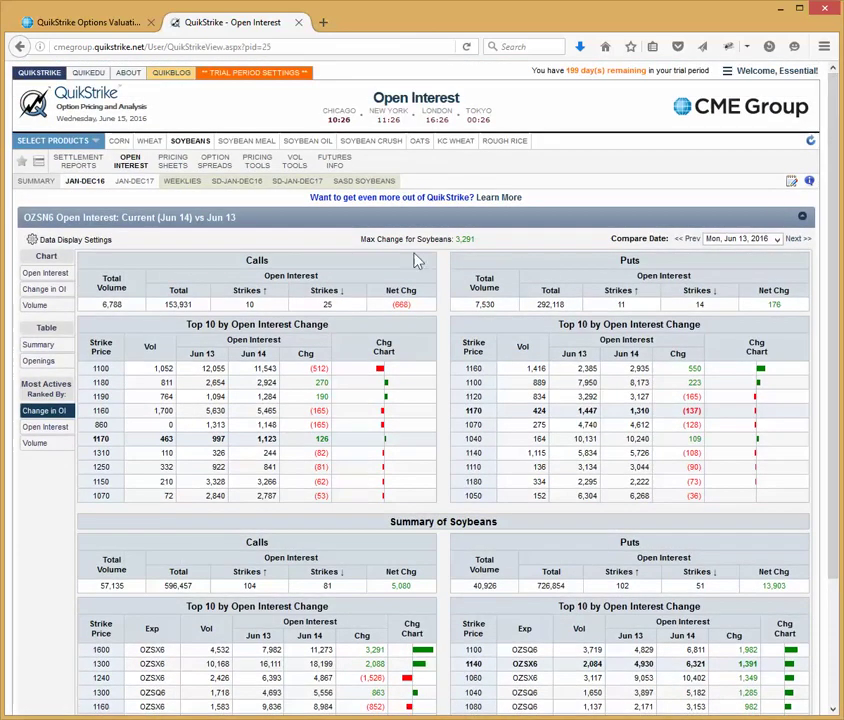
left_click(87, 243)
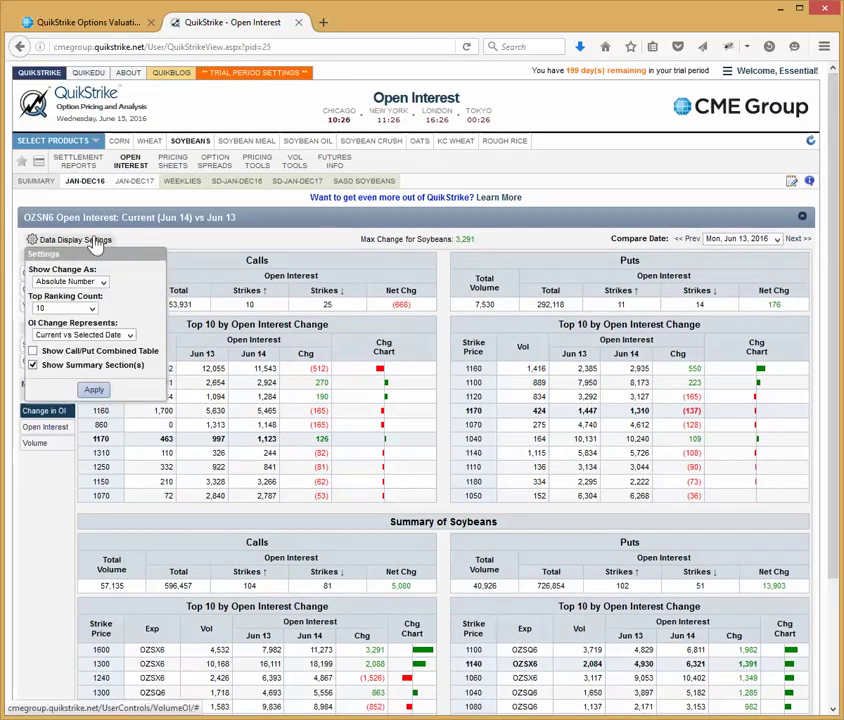
left_click(95, 242)
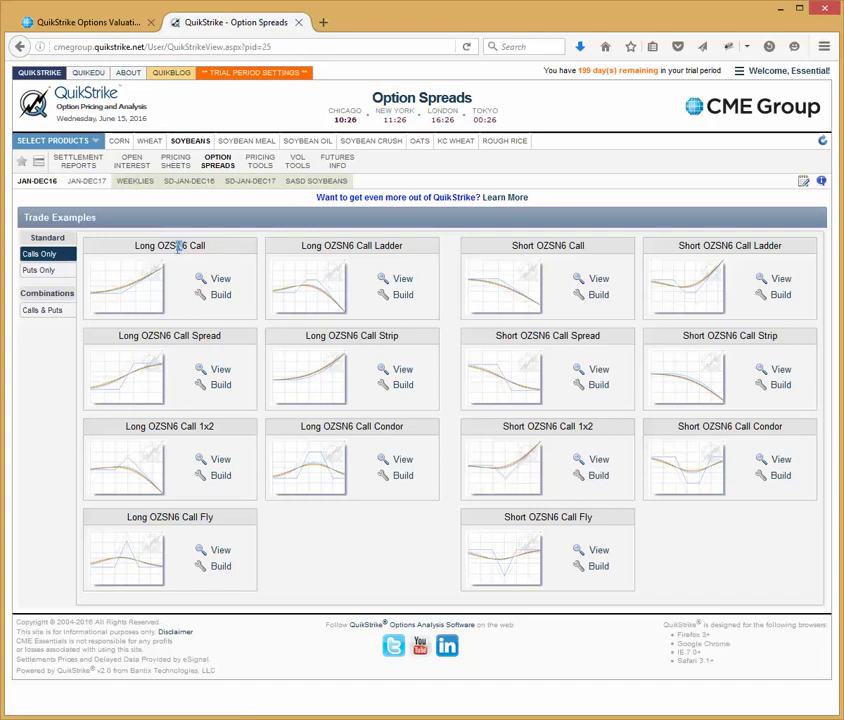
Switch the option spread trade examples to the OZSX6 expiration and review the Long Call Spread example
mouse_move(38, 184)
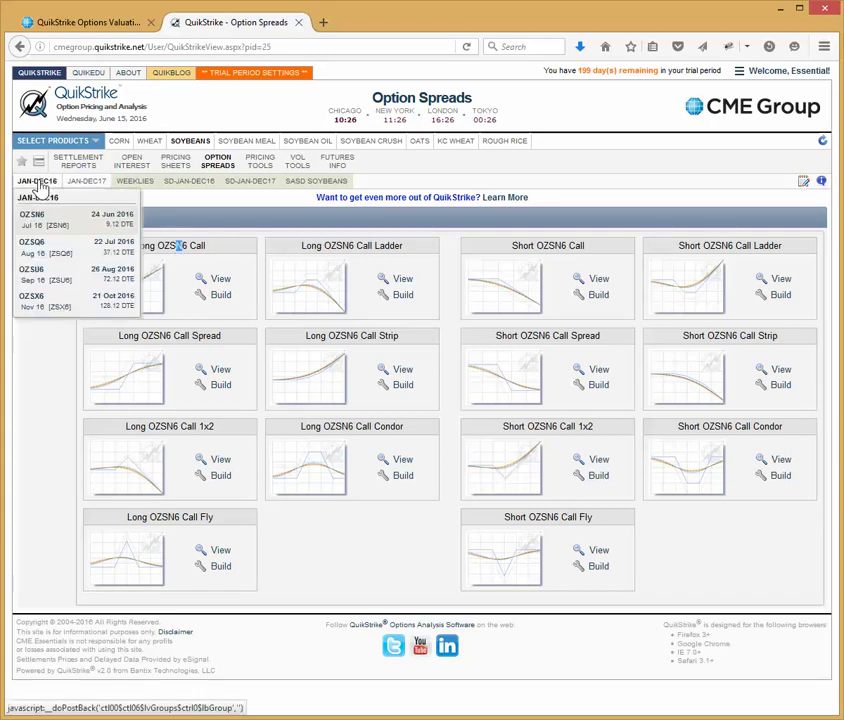
left_click(44, 293)
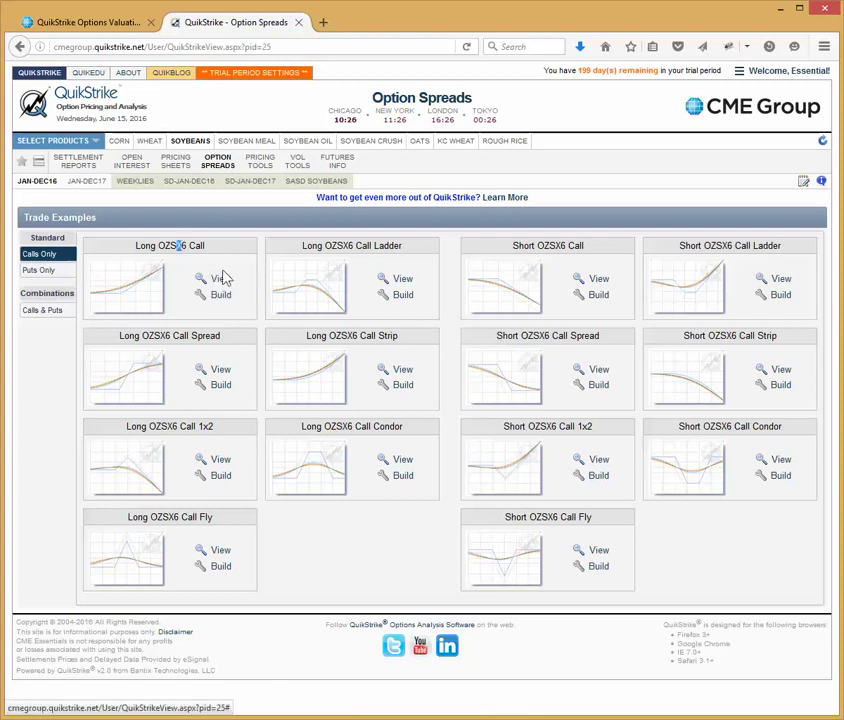
left_click(220, 372)
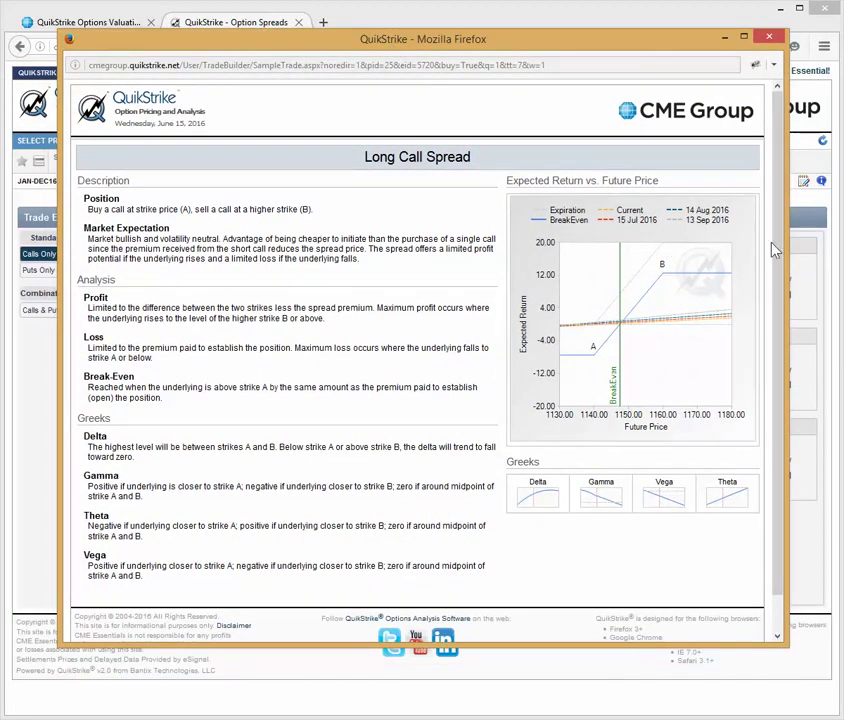
left_click_drag(777, 270, 795, 305)
left_click_drag(790, 243, 785, 210)
left_click(769, 38)
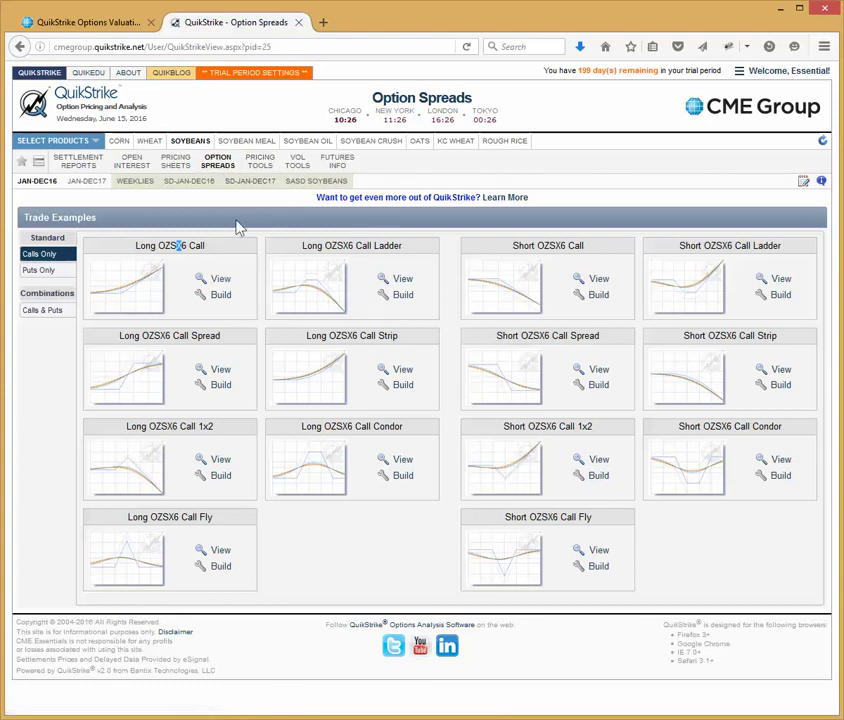
Open the Simple Option Calculator for OZSX6 and calculate the price and implied volatility of the 1140 straddle
mouse_move(258, 171)
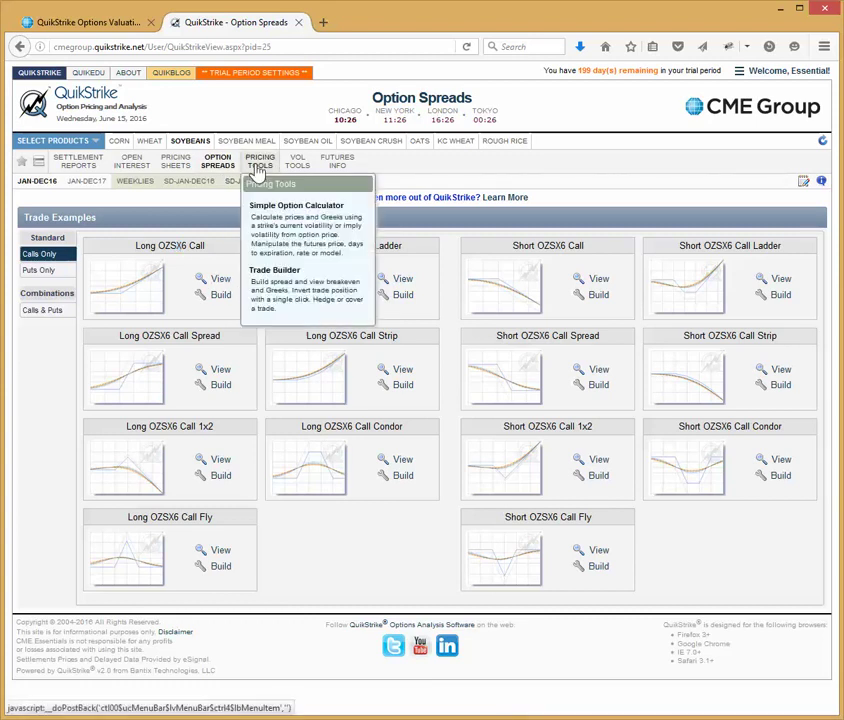
left_click(305, 247)
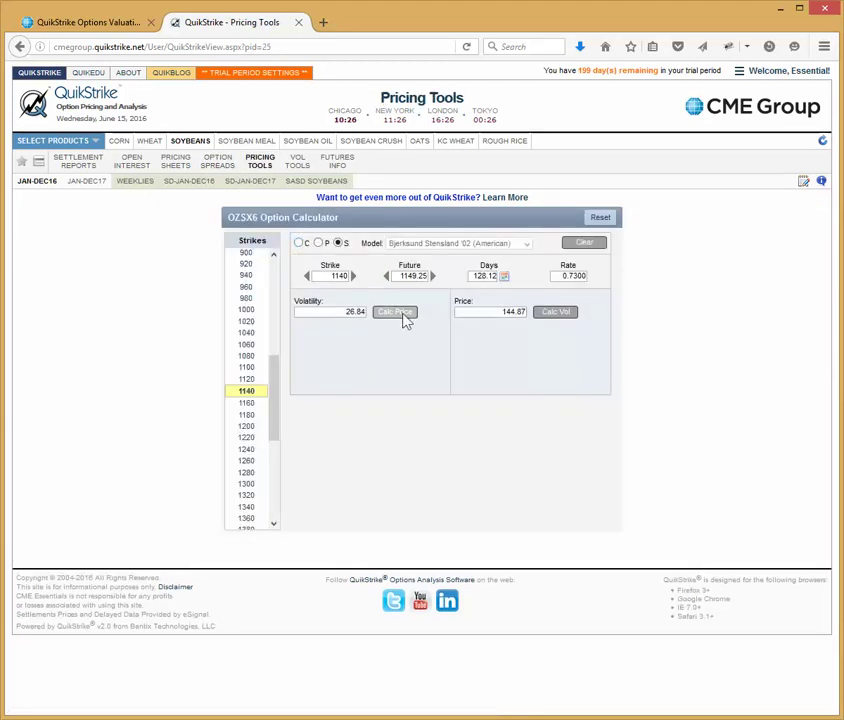
left_click(400, 314)
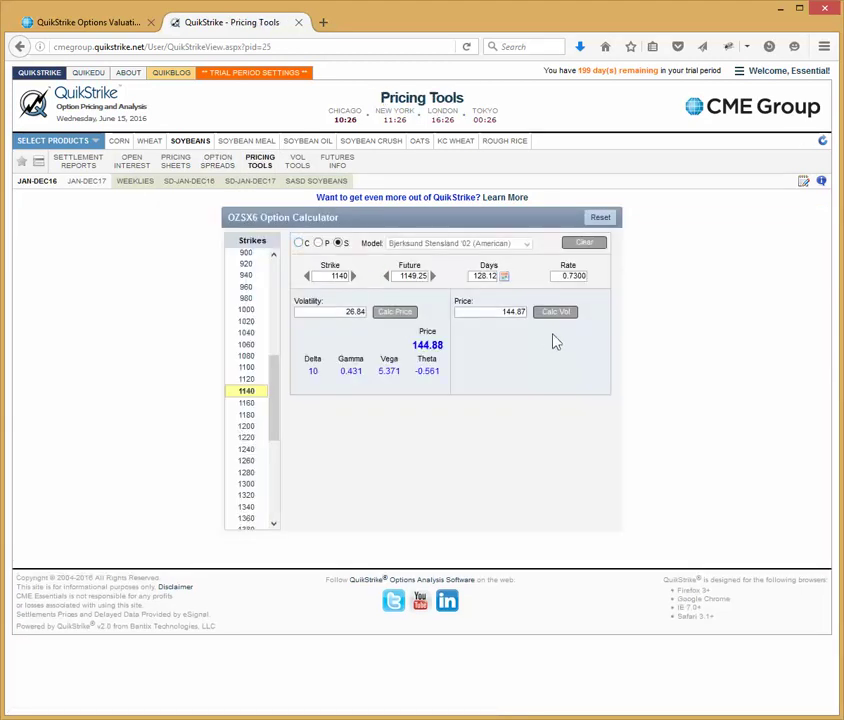
left_click(556, 313)
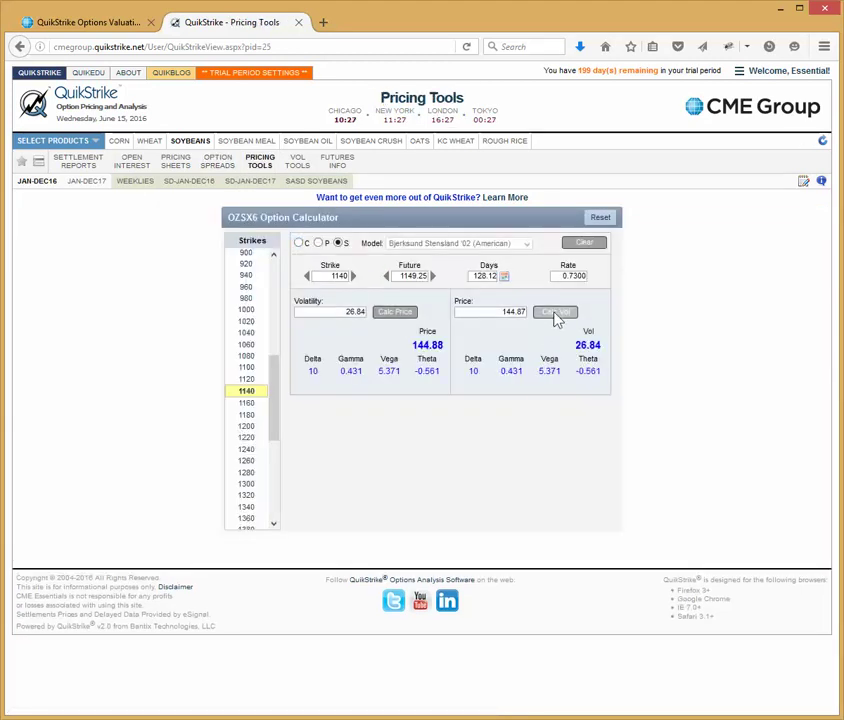
Load the 1040 strike in the option calculator and return to the 1140 straddle
left_click(246, 332)
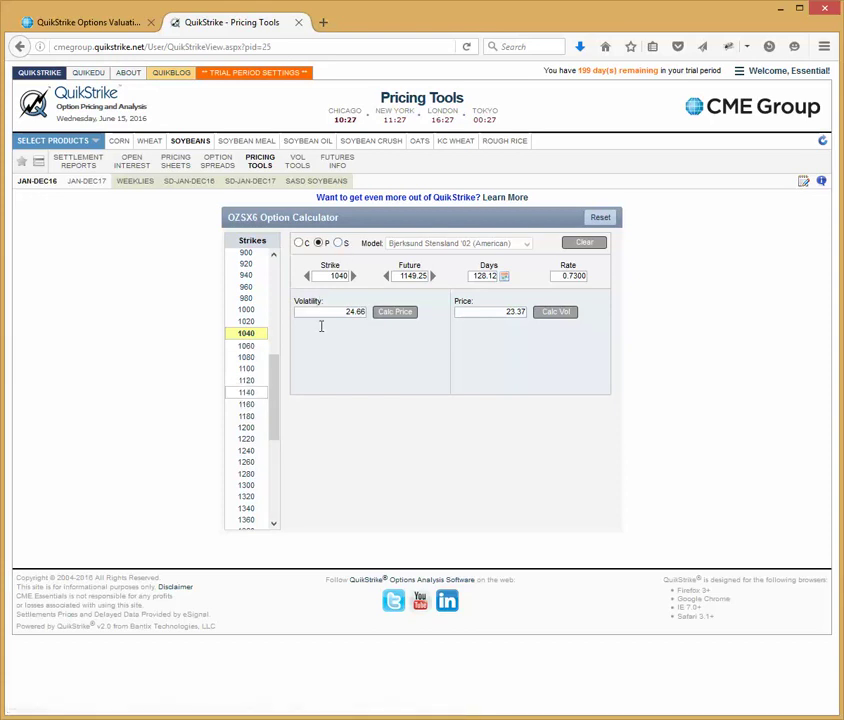
left_click(258, 402)
left_click(340, 243)
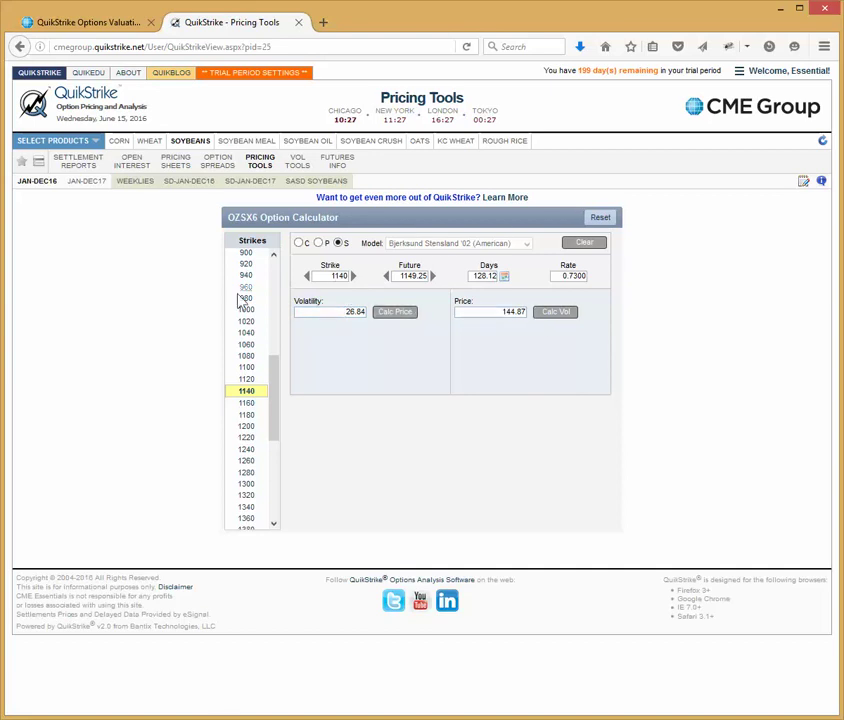
Load the 1060 strike in the OZSX6 option calculator and open the Trade Builder
left_click(247, 348)
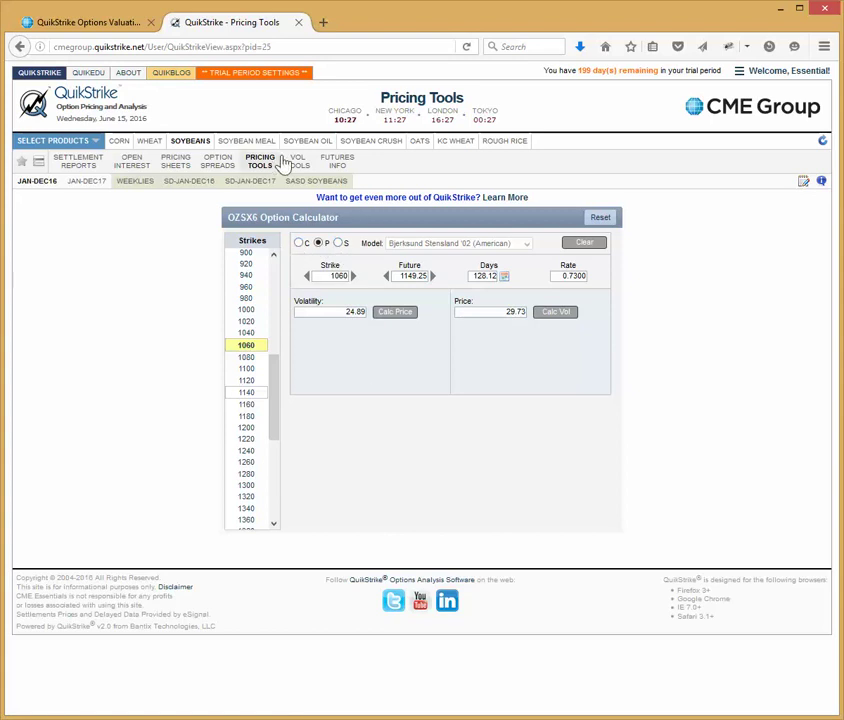
mouse_move(268, 164)
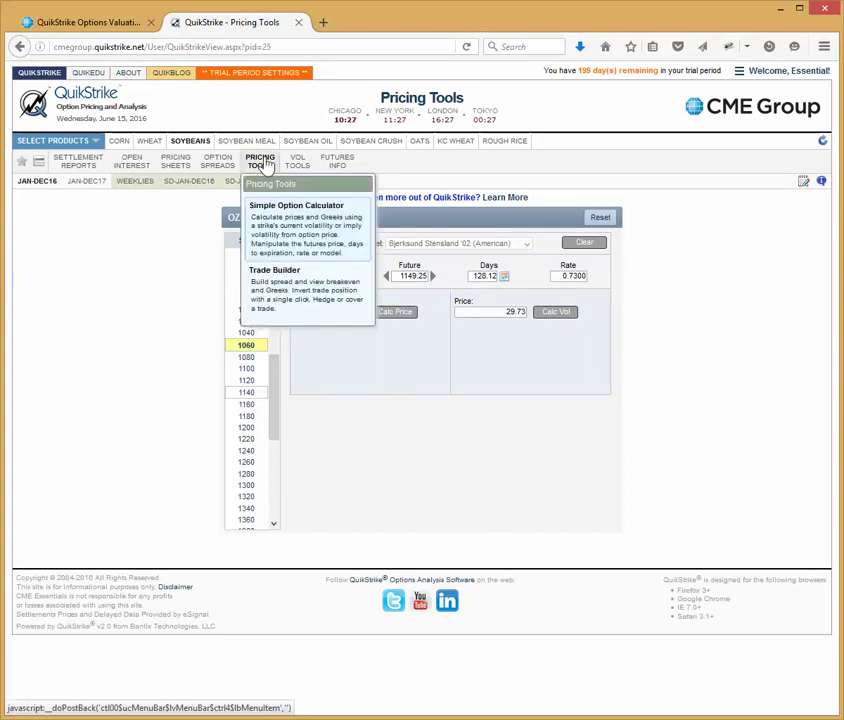
left_click(287, 297)
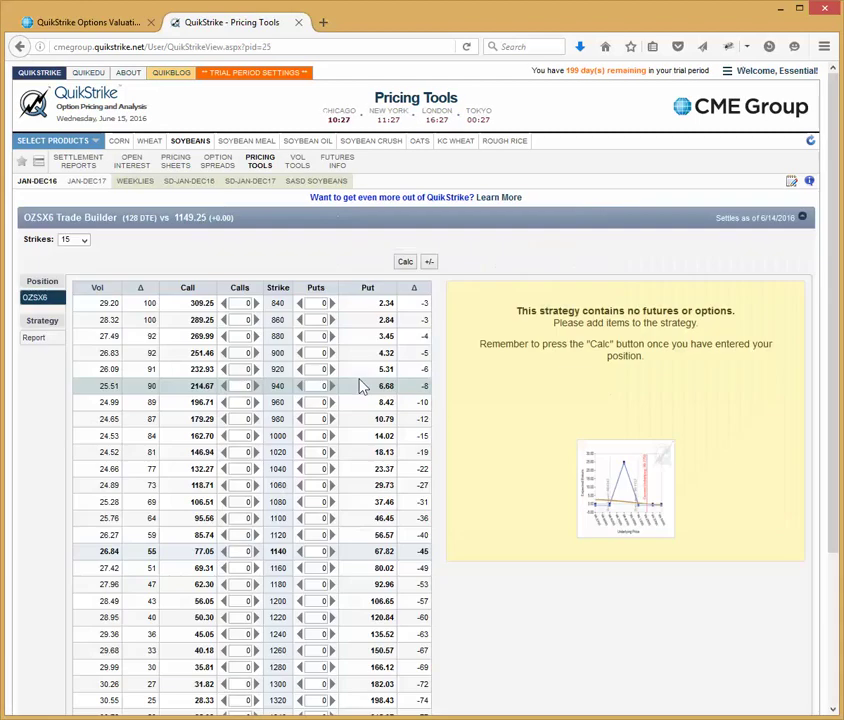
Set the number of strikes shown in the OZSX6 Trade Builder to 10
scroll(390, 355, "down", 2)
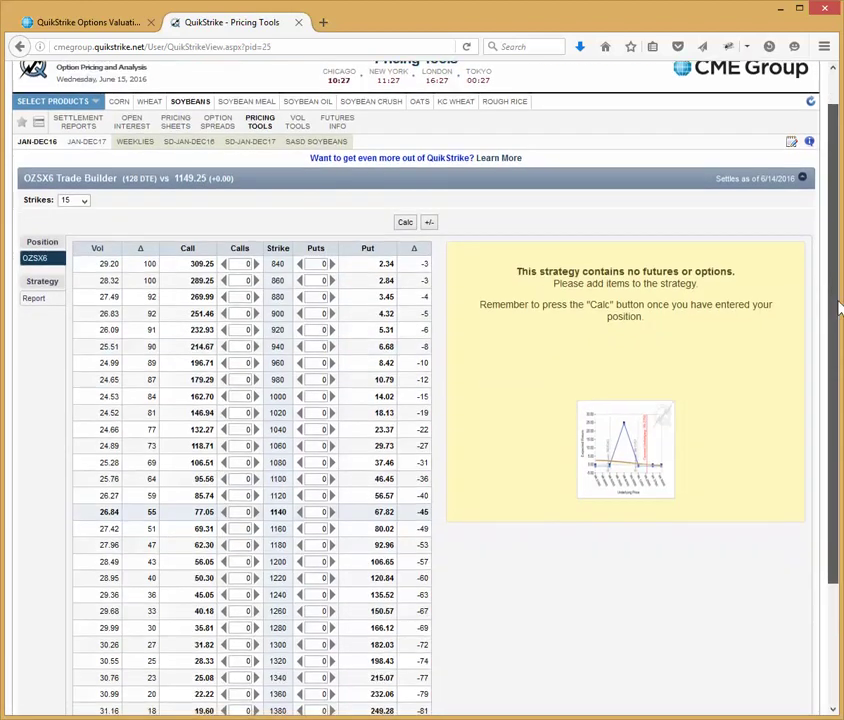
left_click(84, 136)
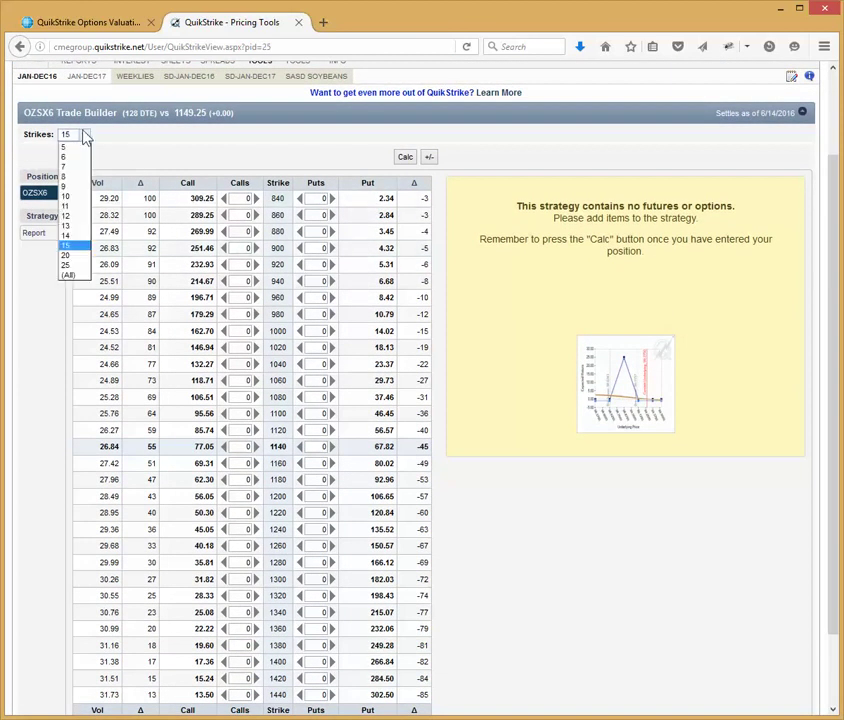
left_click(79, 196)
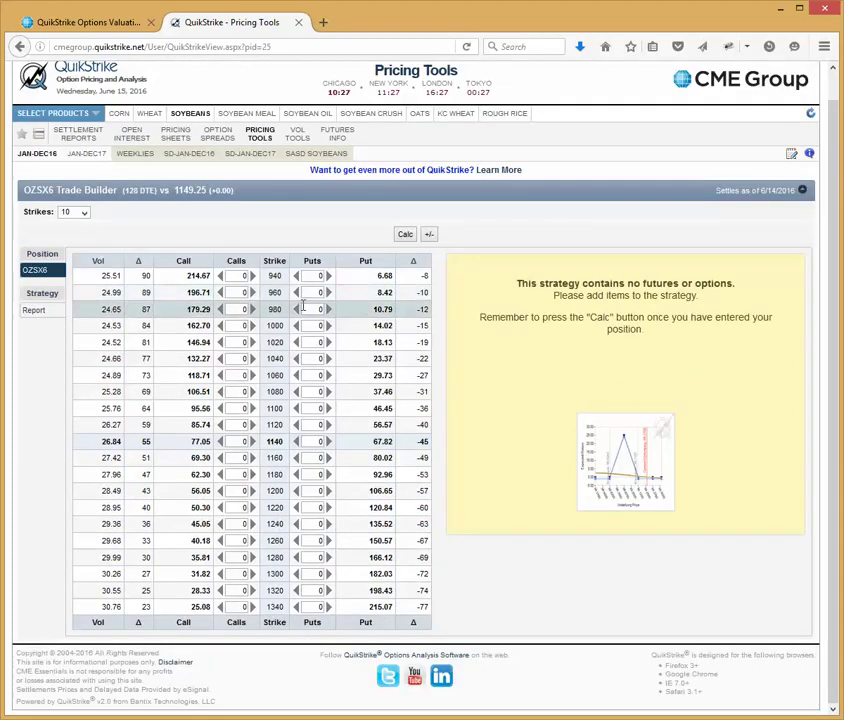
Build a 1140 straddle in OZSX6 with one long put and one long call, and calculate the strategy
left_click(328, 441)
left_click(252, 441)
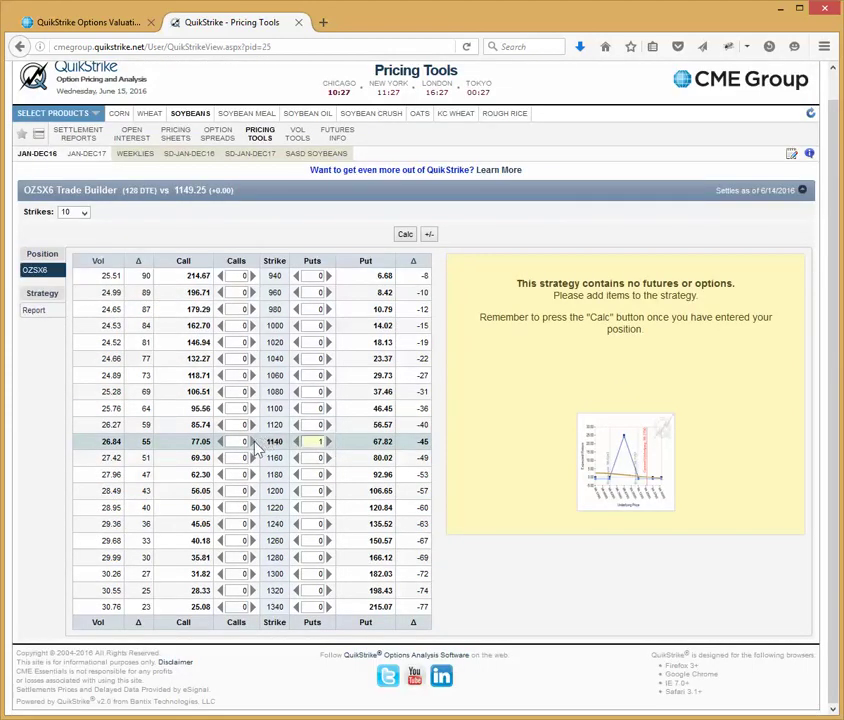
left_click(405, 235)
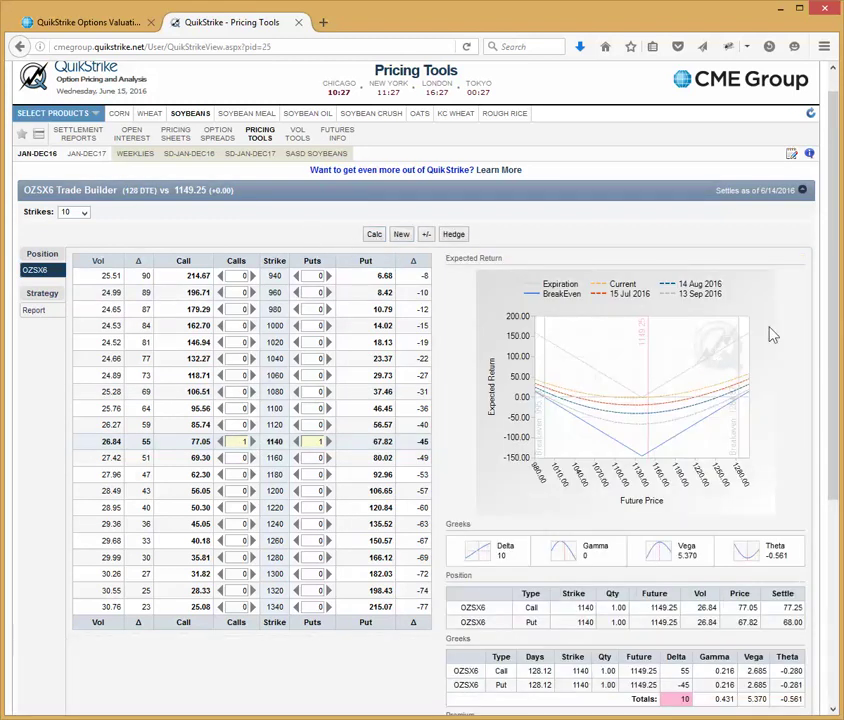
Examine the straddle's expected return chart, Greeks, premium and profit/loss tables, including the strategy report, and return to the OZSX6 position view
scroll(838, 338, "down", 5)
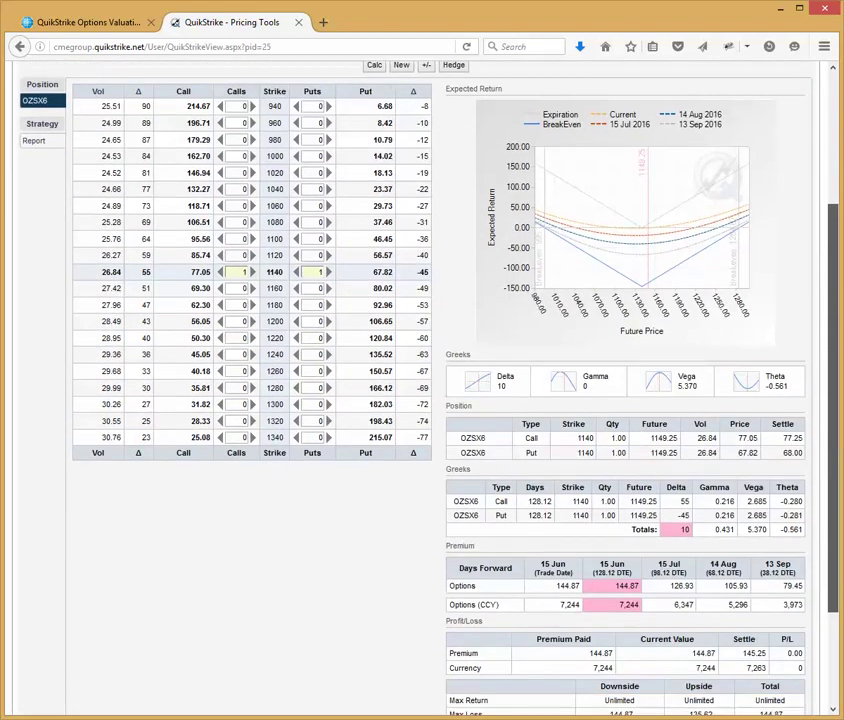
scroll(546, 358, "up", 5)
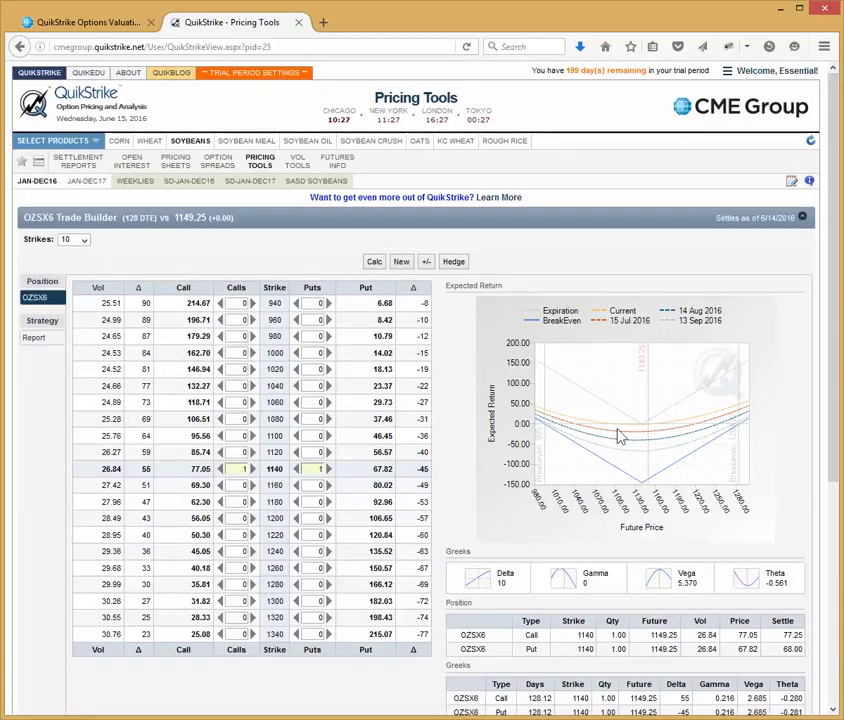
left_click_drag(838, 450, 838, 513)
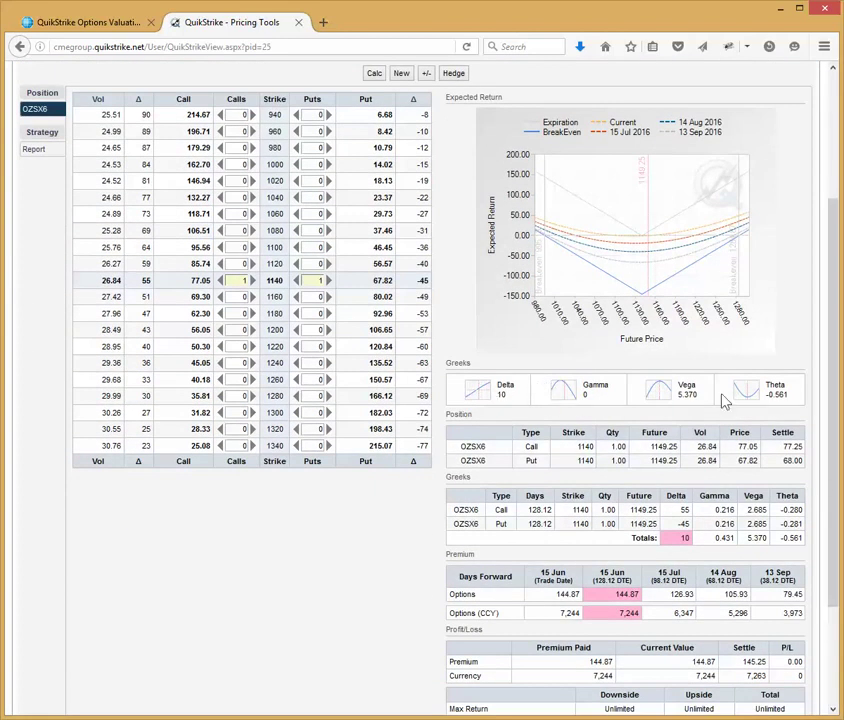
left_click_drag(838, 401, 824, 265)
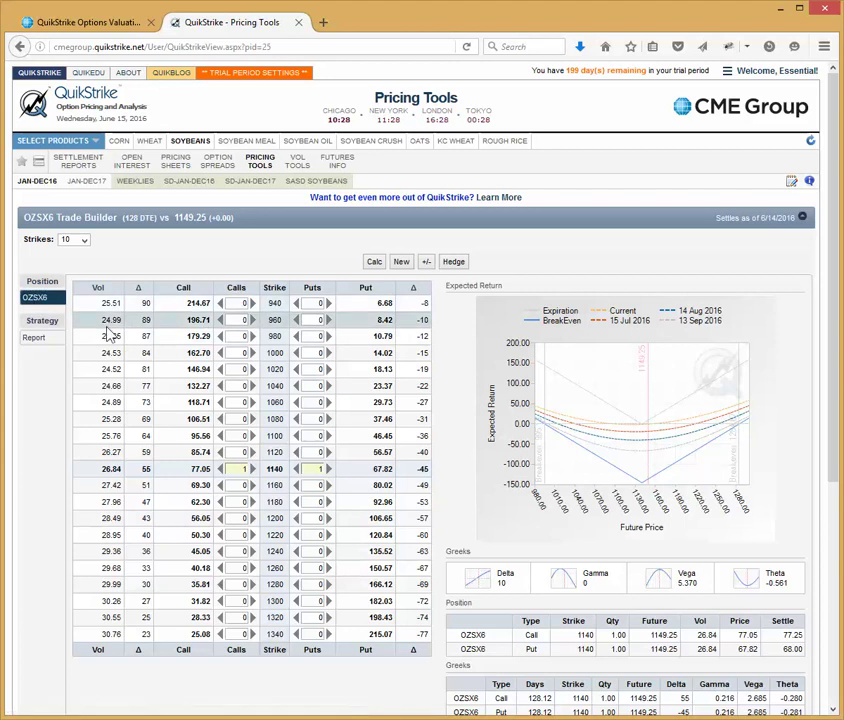
left_click(35, 342)
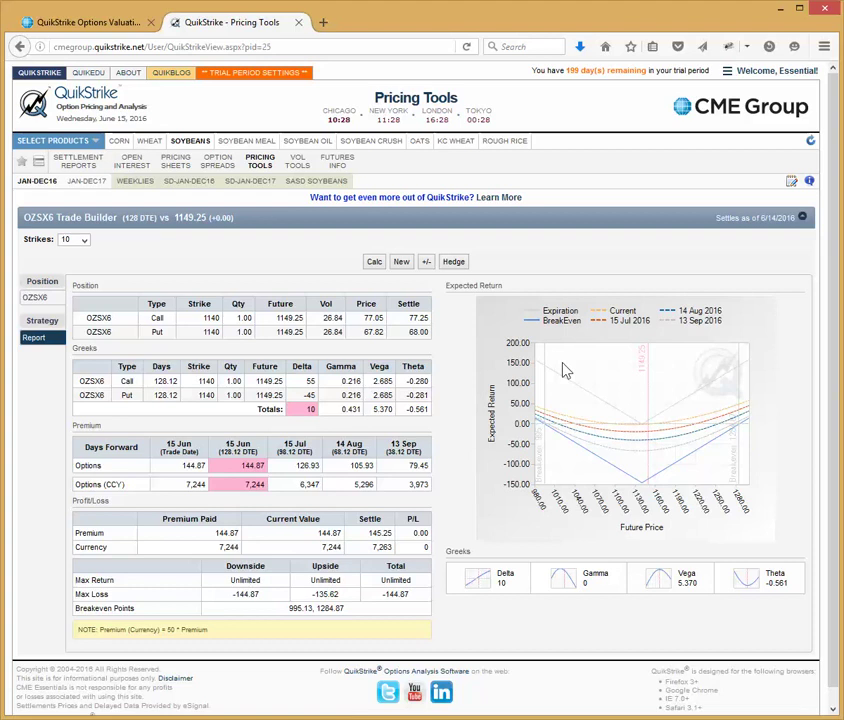
left_click(33, 300)
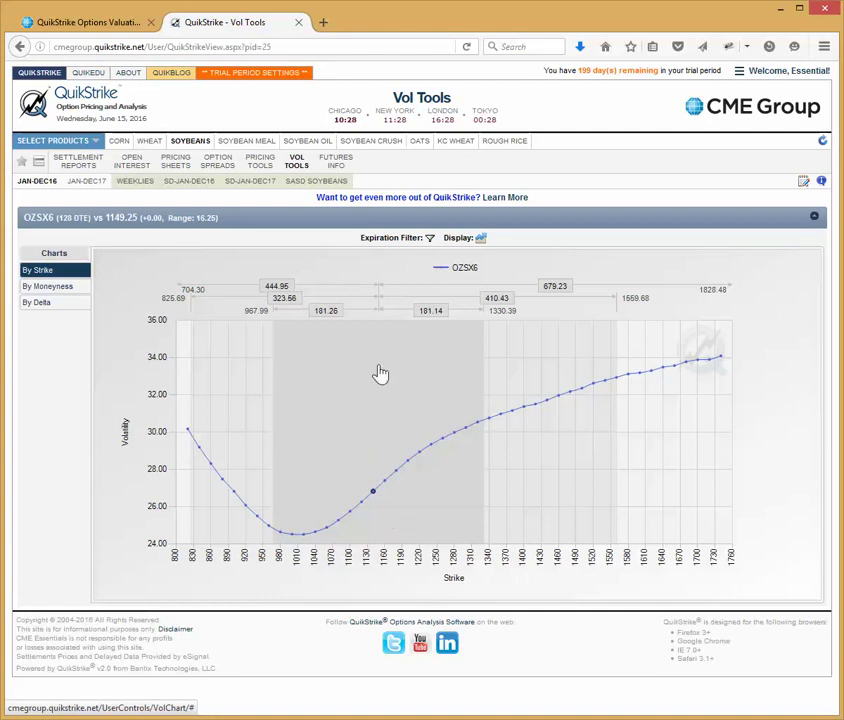
Add the OZSN6 expiration to the OZSX6 volatility chart by strike
left_click(396, 240)
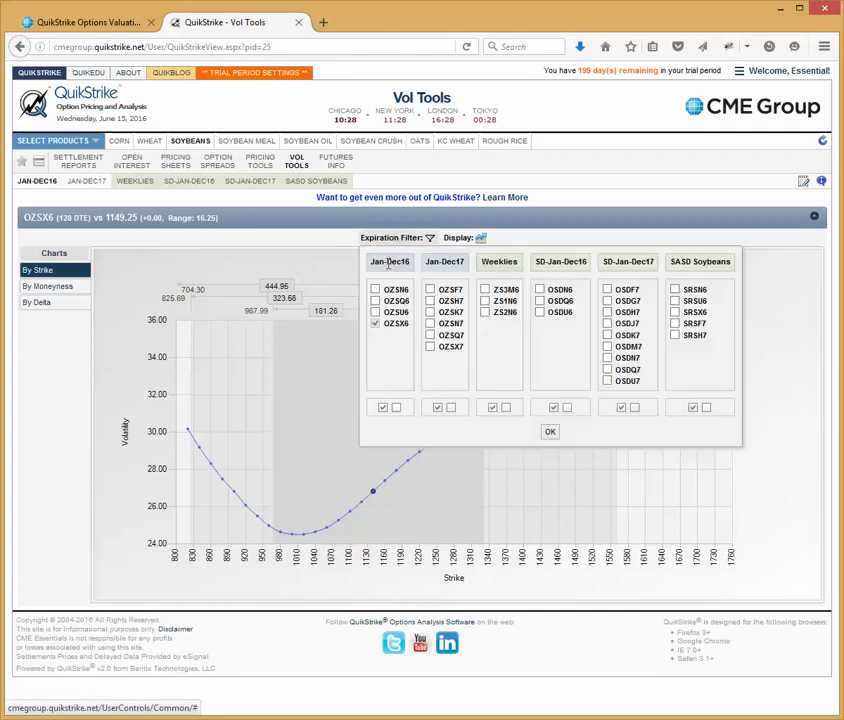
left_click(375, 289)
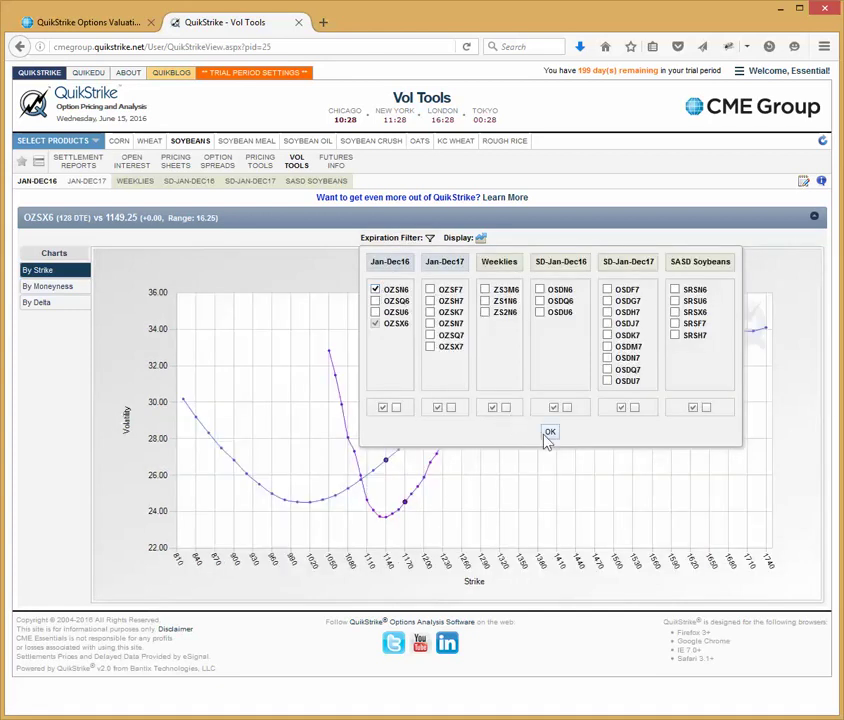
left_click(549, 433)
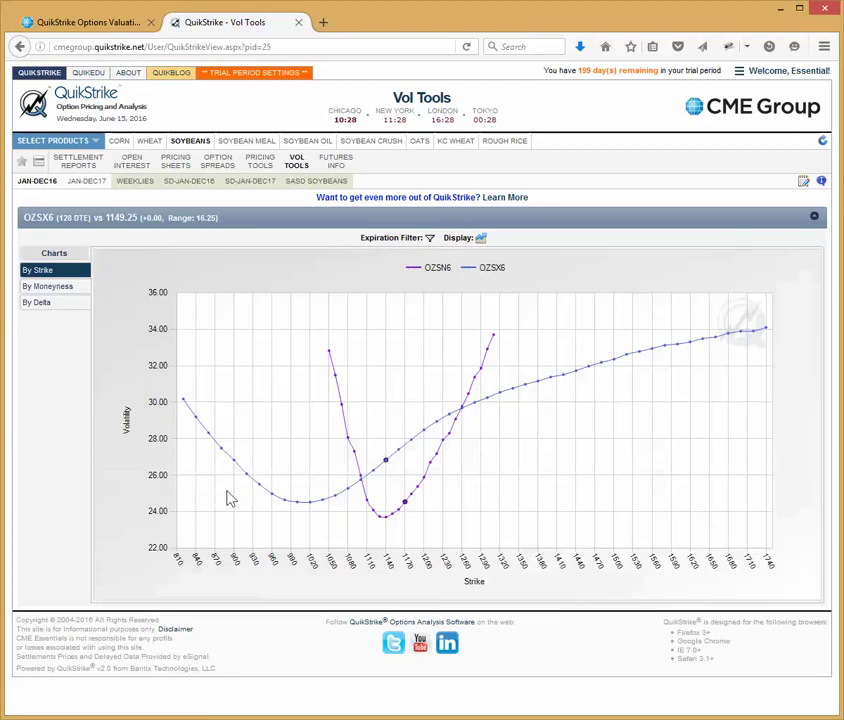
View the OZSN6 and OZSX6 volatility curves by delta and open the Soybeans Volatility Term Structure chart
left_click(38, 303)
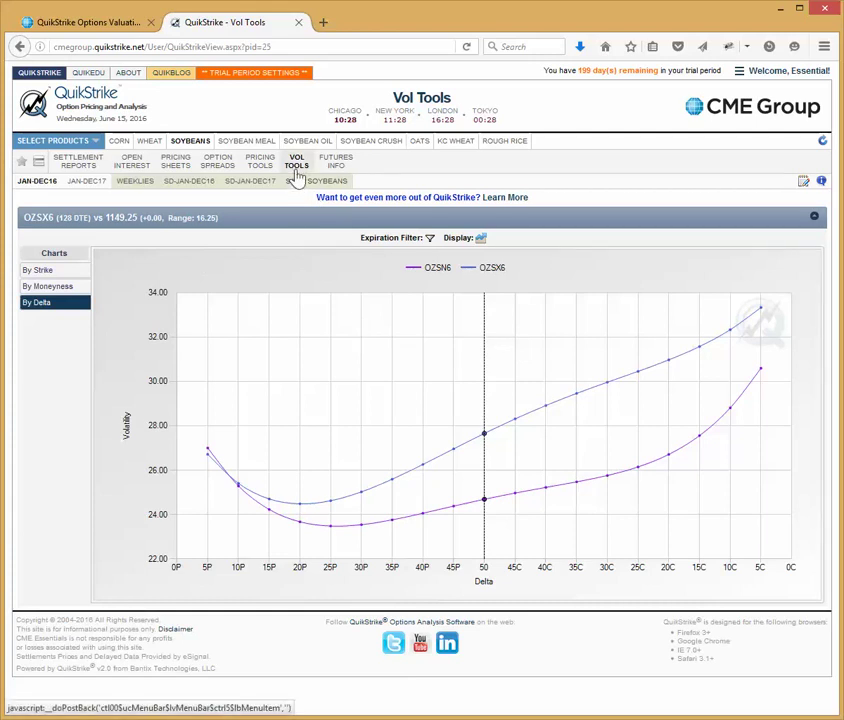
mouse_move(296, 175)
left_click(309, 262)
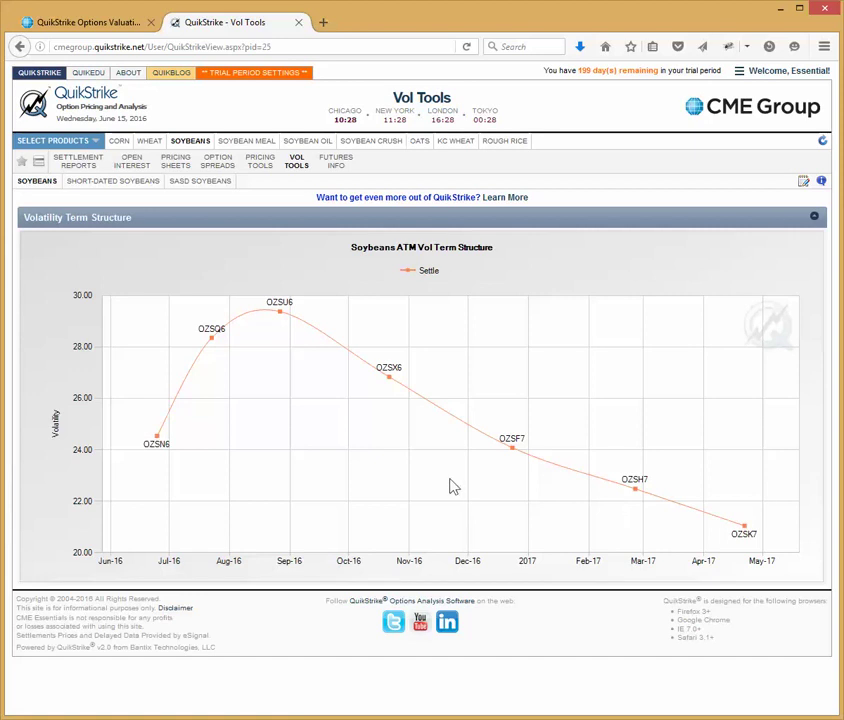
View the latest soybean futures prices in Futures Information and open the help video for that view
mouse_move(334, 172)
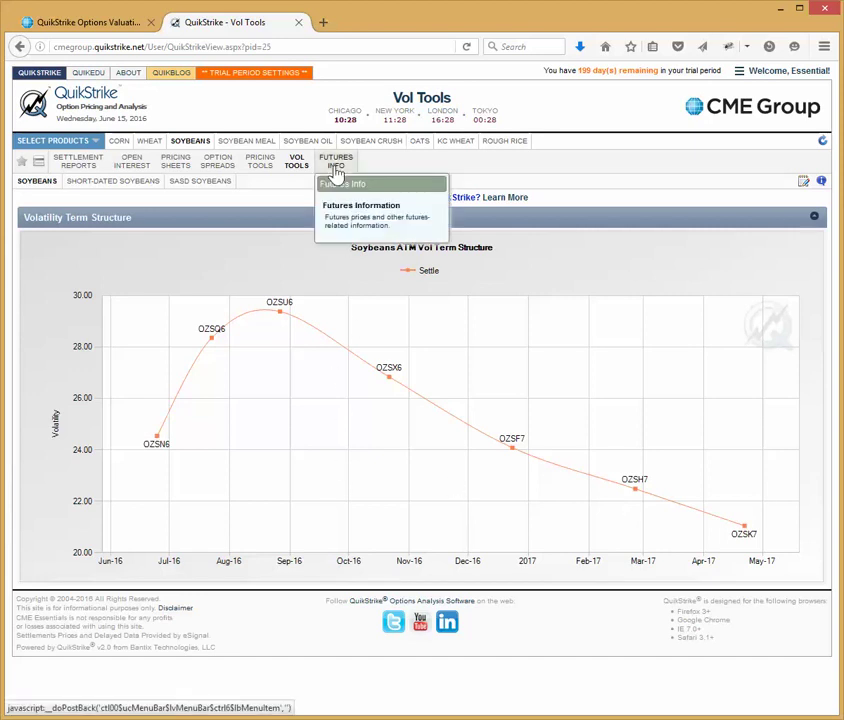
left_click(347, 208)
mouse_move(204, 277)
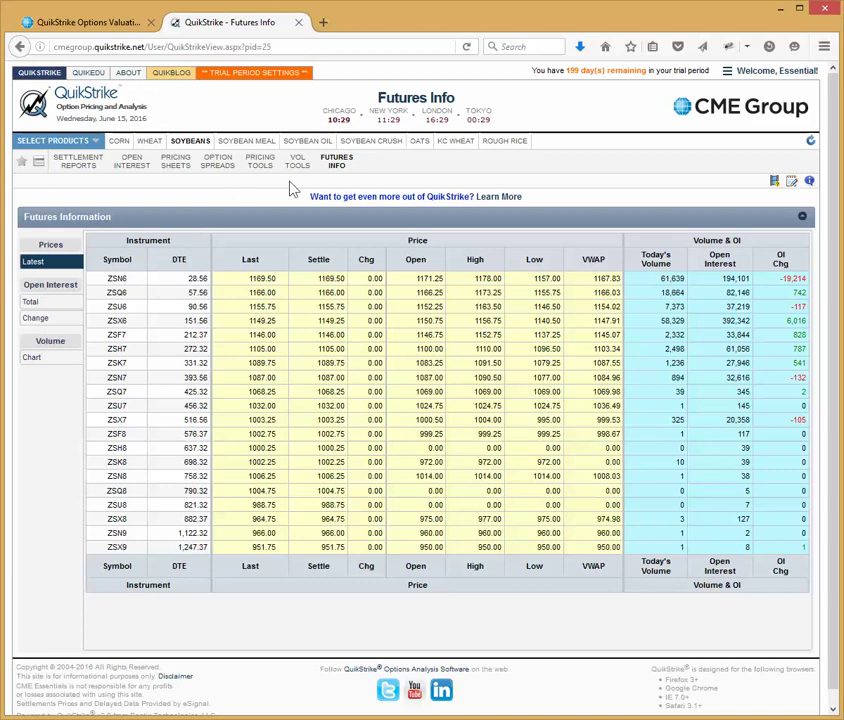
left_click(775, 183)
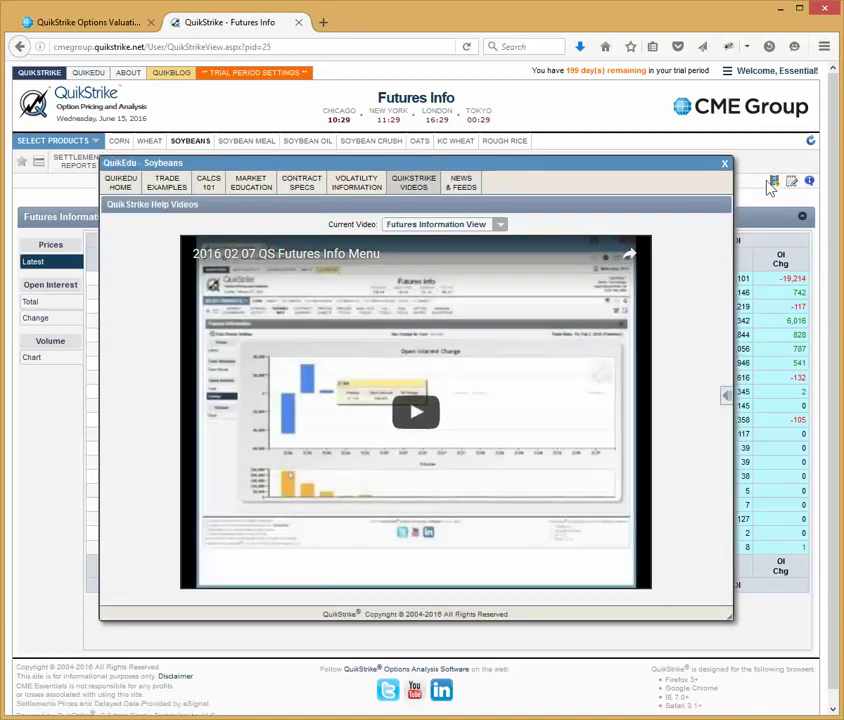